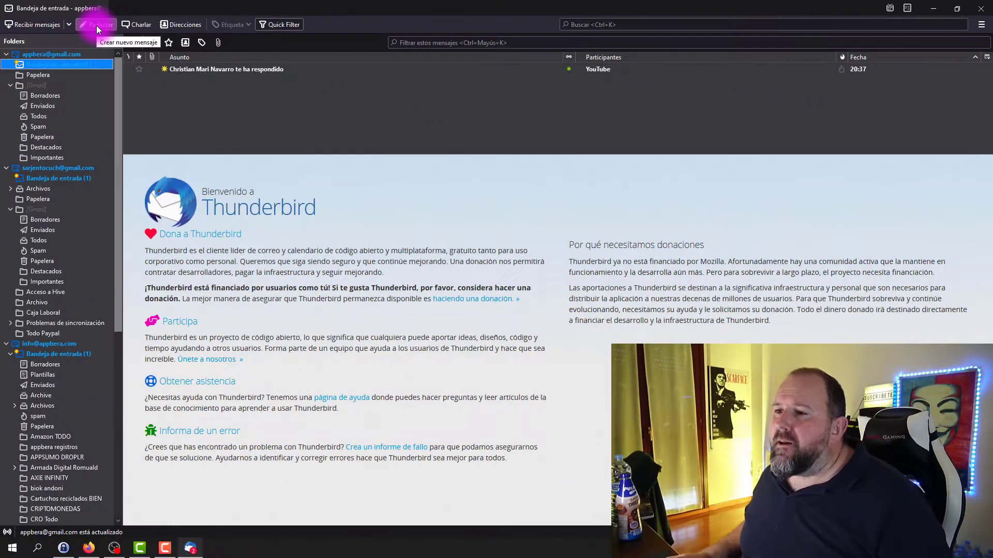
Step: Compose a new message with the recipient's e-mail address, the subject "prueba" and the body "texto de prueba", minimizing the main mail window
left_click(98, 25)
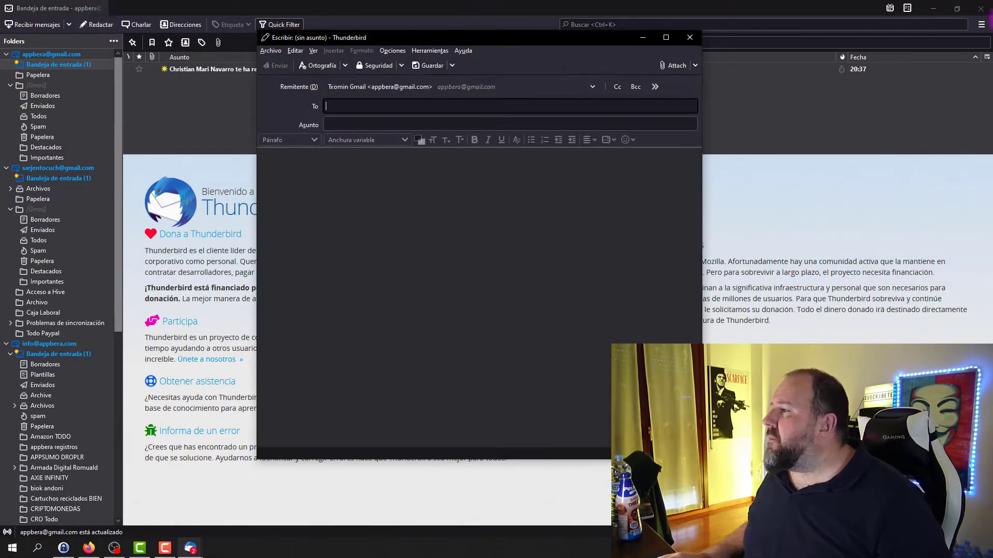
left_click(943, 12)
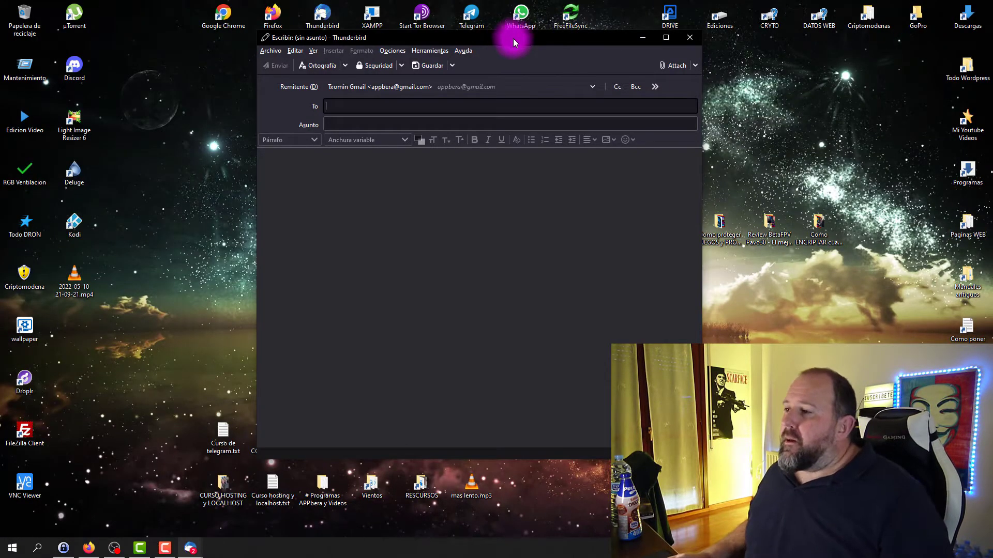
left_click_drag(513, 31, 486, 88)
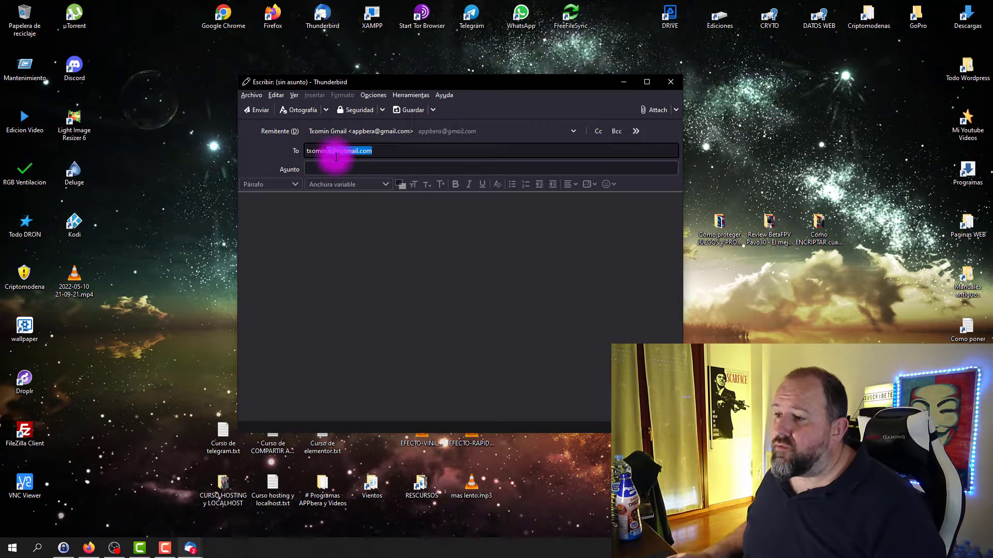
left_click(324, 167)
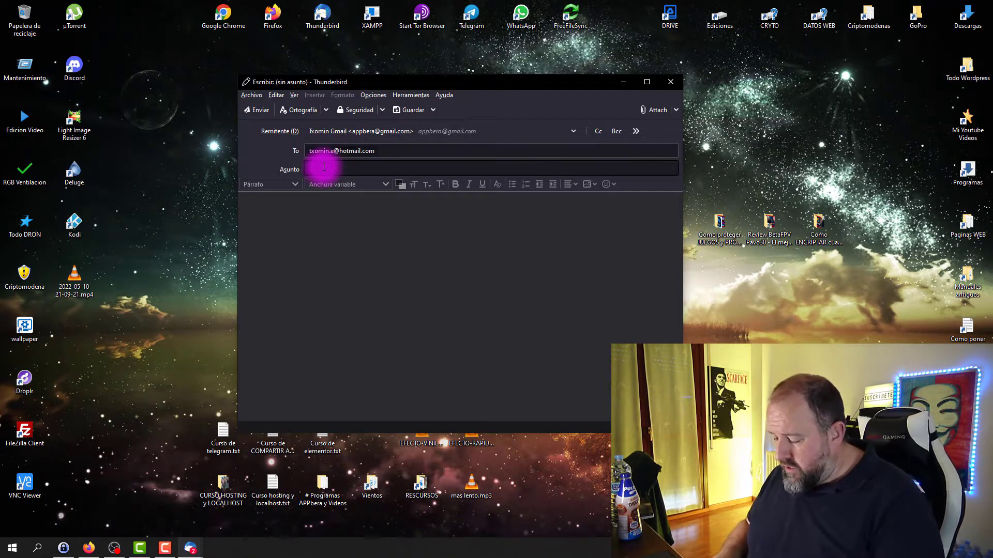
type("prueba")
left_click(296, 218)
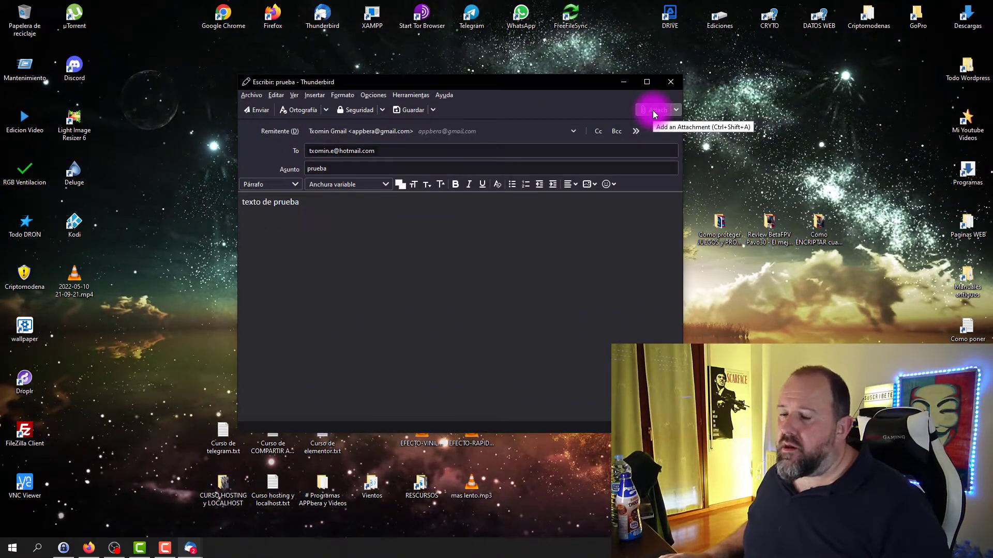
Step: Attach Fondo_cuch.jpg from the Documentos folder to the message
left_click(653, 111)
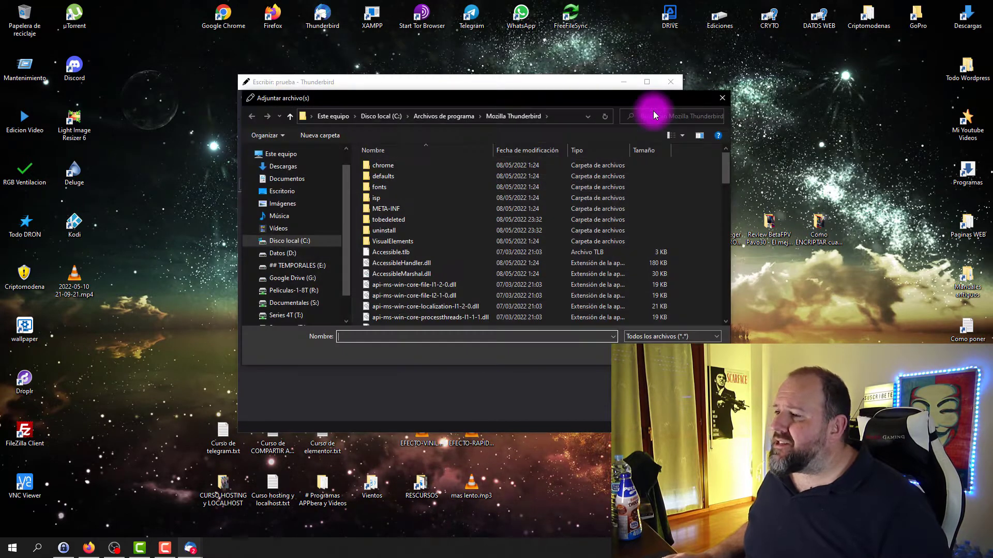
left_click_drag(530, 96, 470, 63)
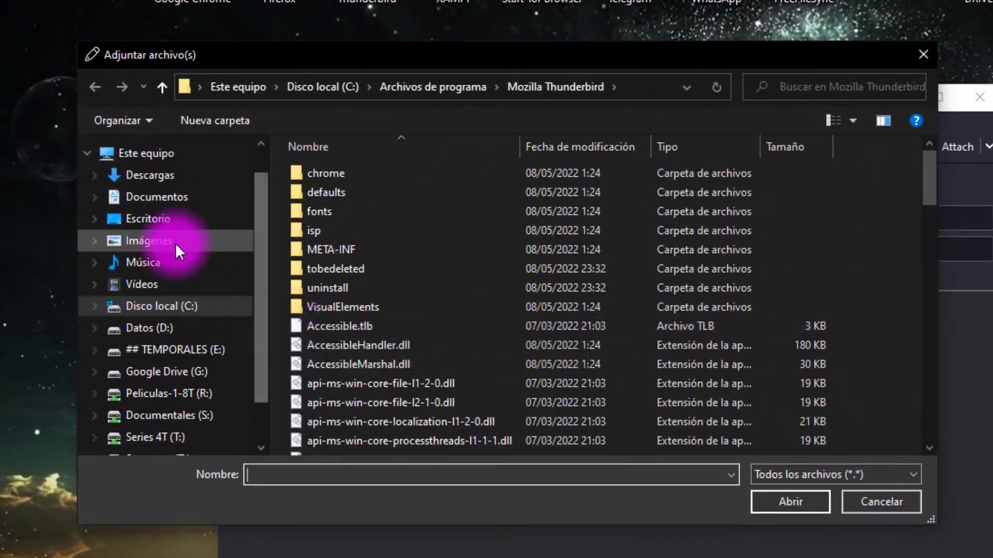
left_click(176, 168)
scroll(356, 263, "down", 4)
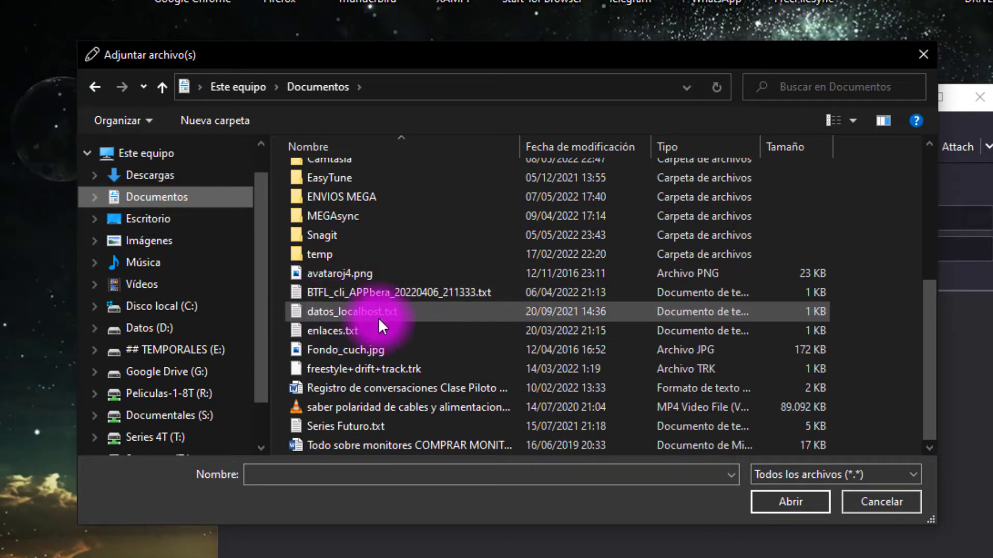
left_click(345, 350)
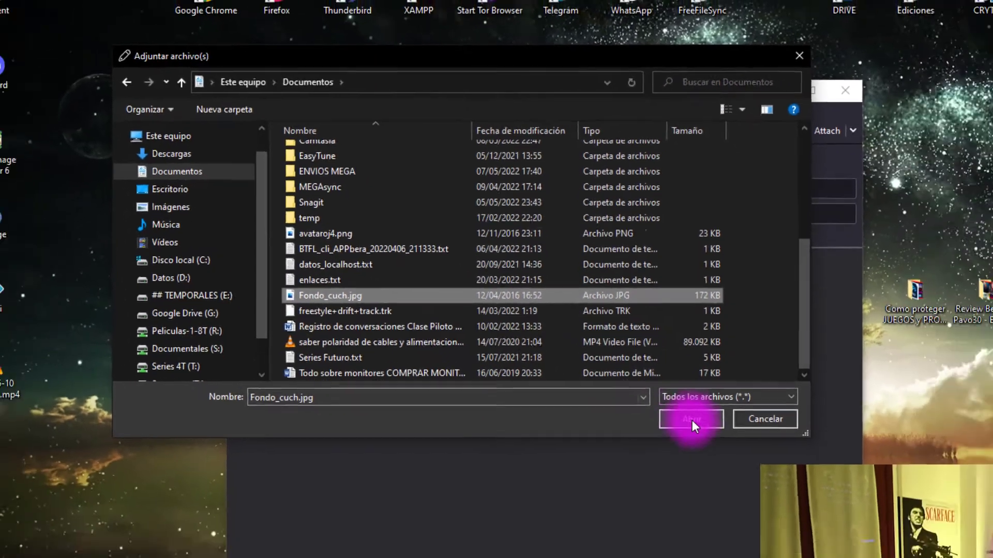
left_click(790, 502)
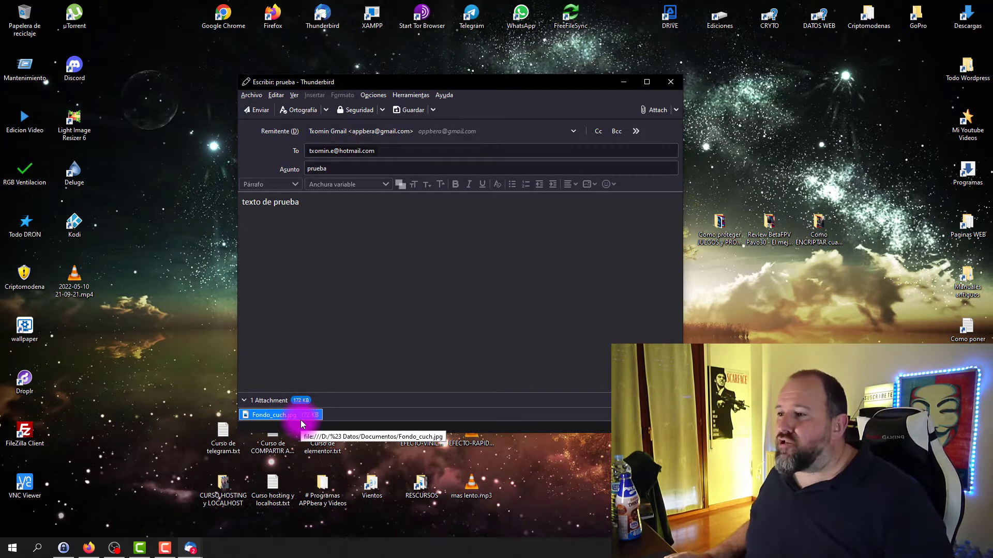
Step: Add Series Futuro.txt to the message's attachments straight from the Documentos folder in the file explorer, with both windows side by side
left_click_drag(383, 83, 599, 69)
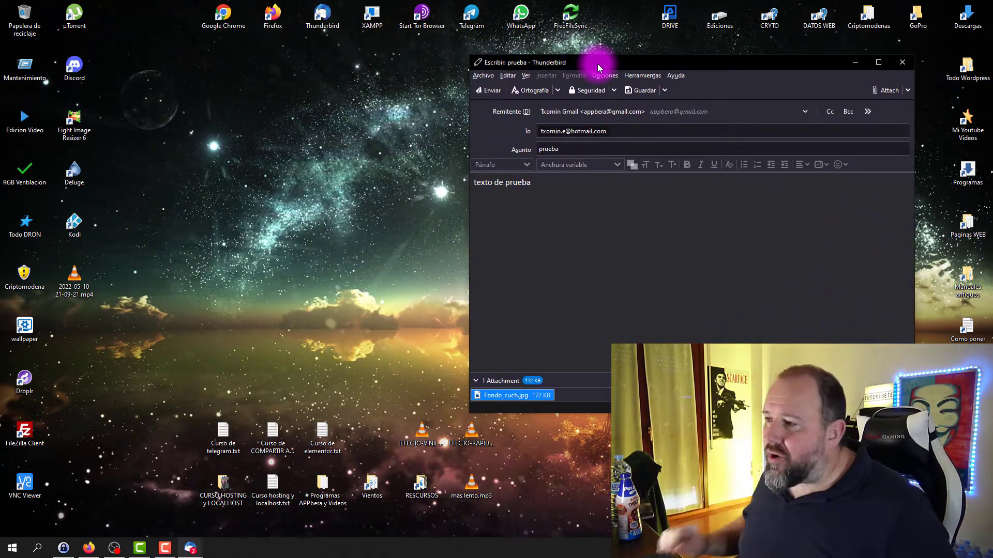
key("super+e")
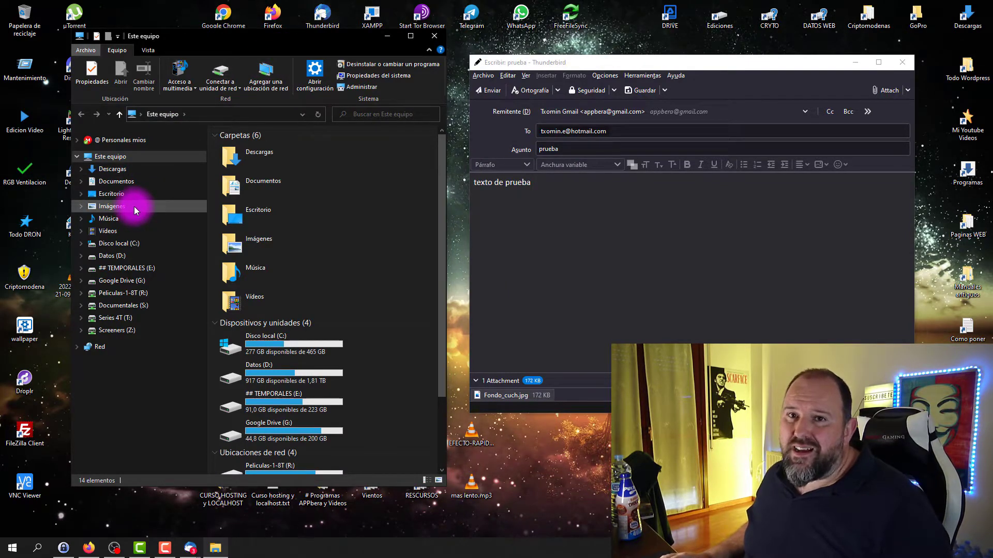
left_click(116, 182)
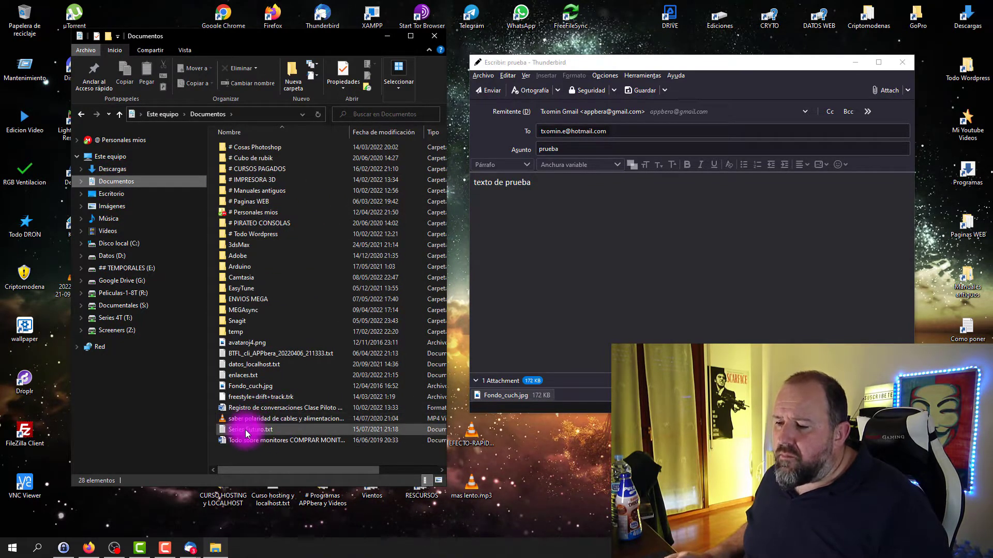
left_click(246, 431)
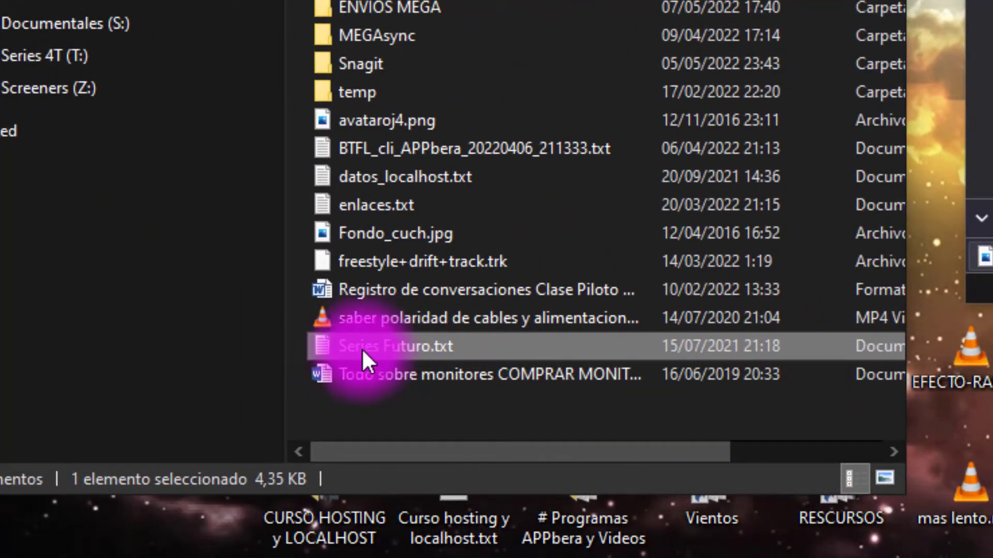
left_click_drag(350, 347, 766, 134)
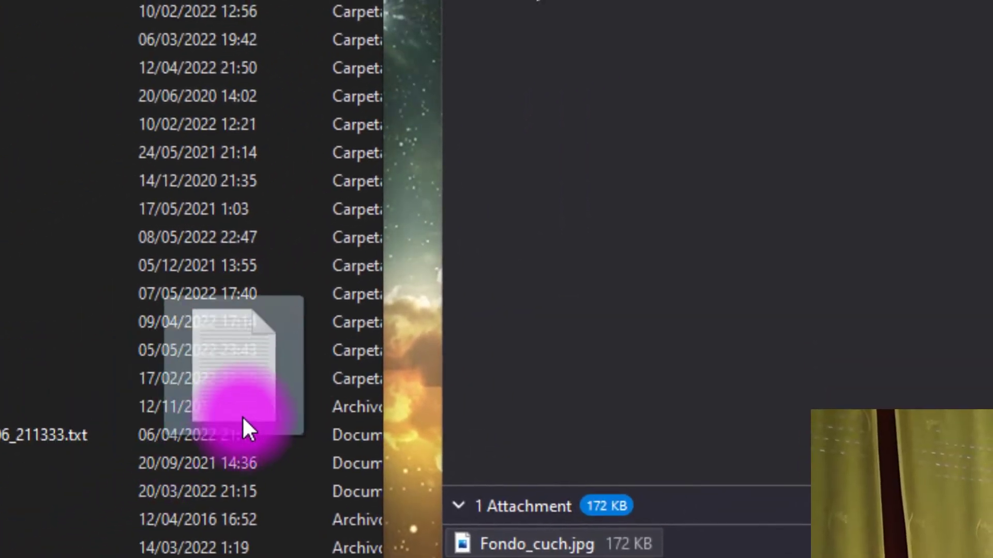
left_click_drag(242, 419, 903, 248)
left_click_drag(646, 277, 646, 277)
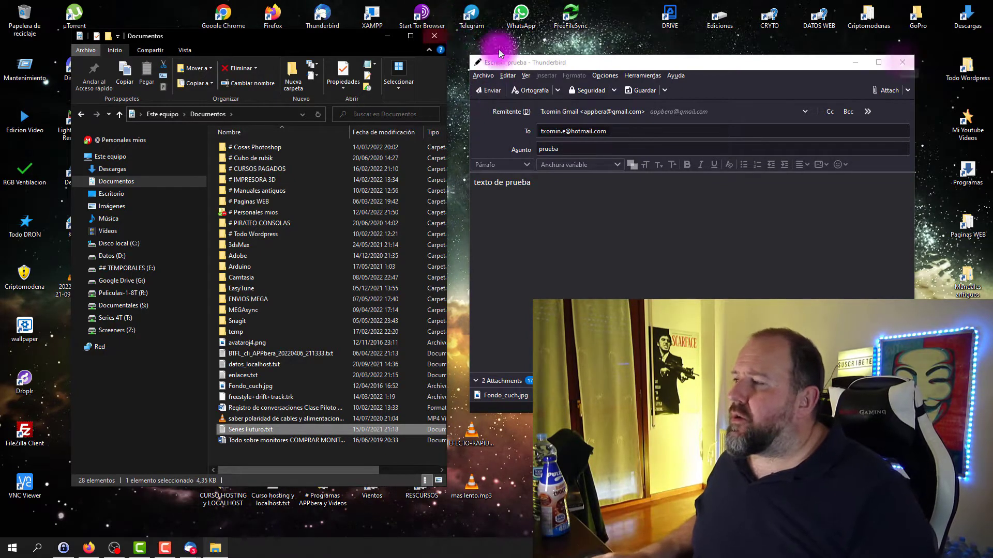
Step: Close the "prueba" message, discarding its changes, and close the Documentos folder window
left_click(569, 61)
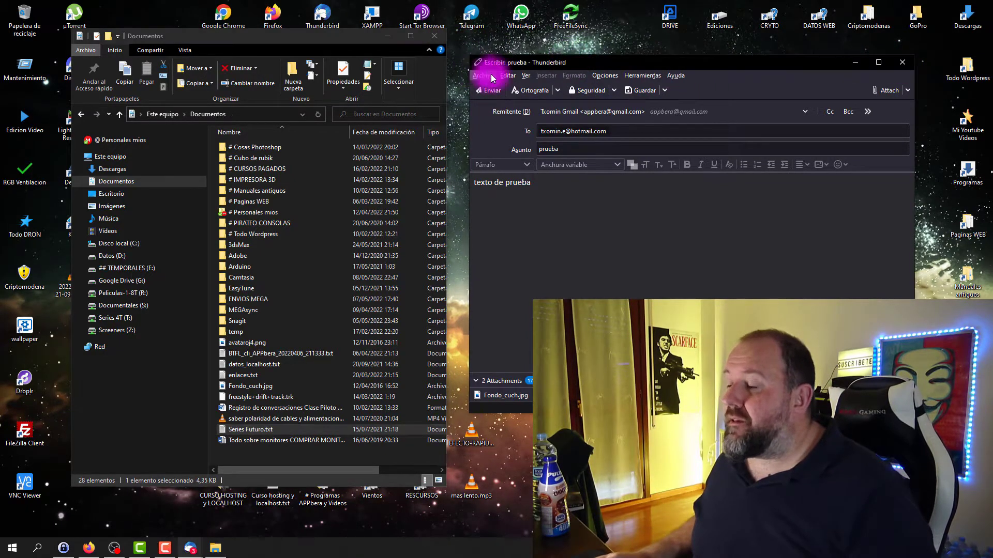
left_click(900, 63)
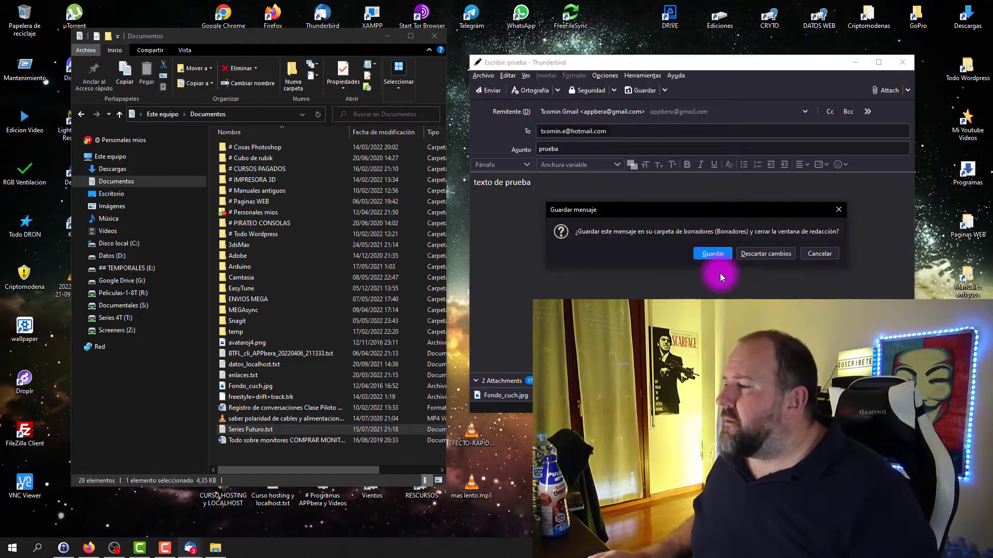
left_click(765, 253)
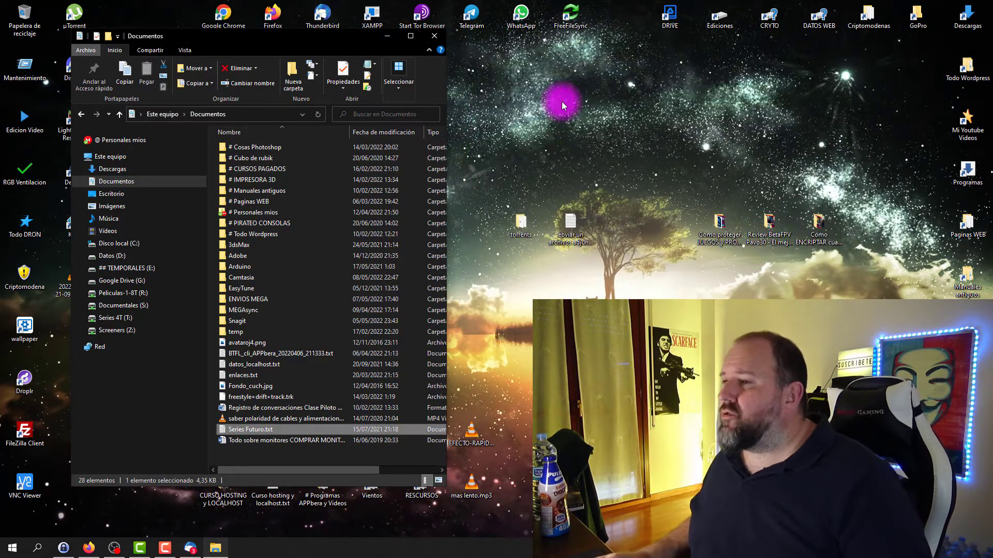
left_click(434, 36)
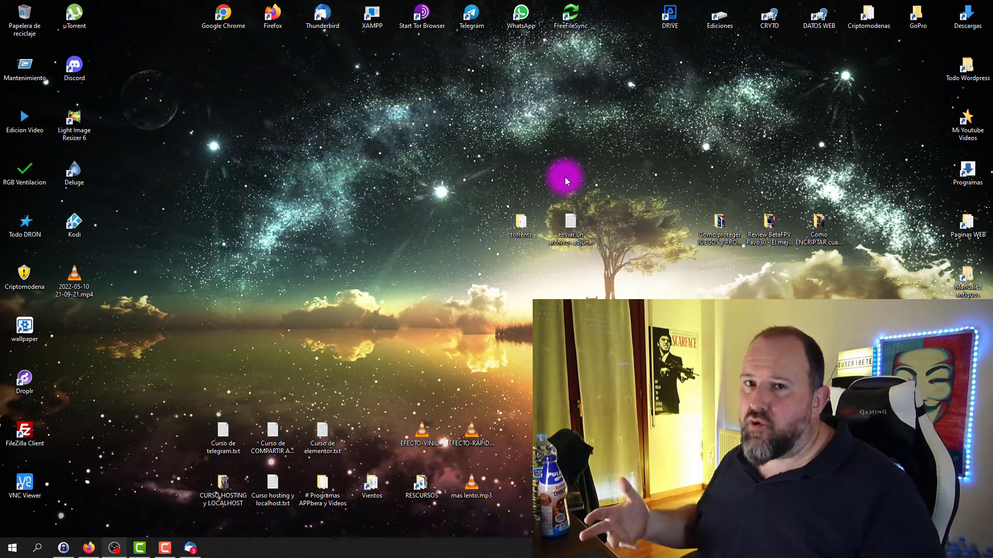
Step: Send avataroj4.png from the Documentos folder in the file explorer to a mail recipient, attached at the image size Mediano: 1024 x 768
key("super+e")
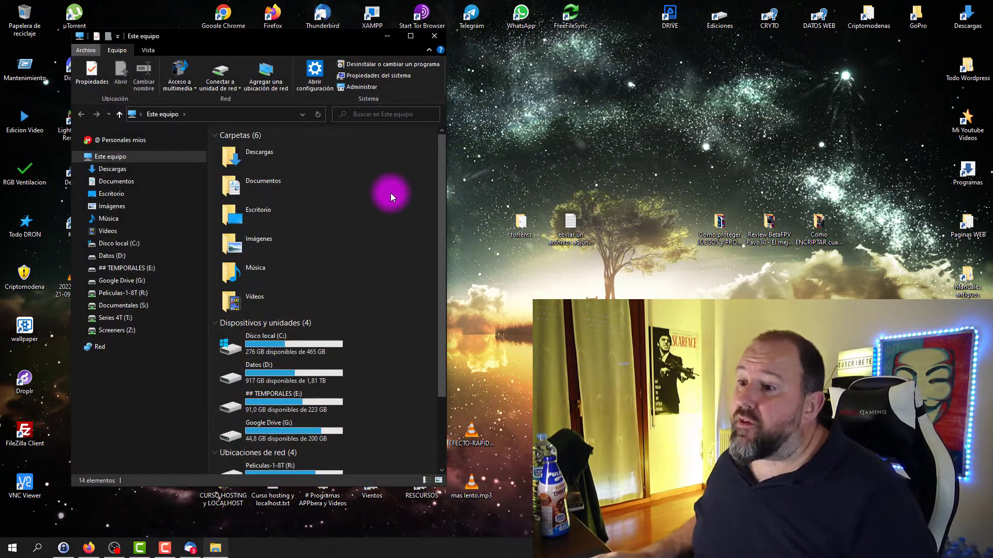
left_click(109, 182)
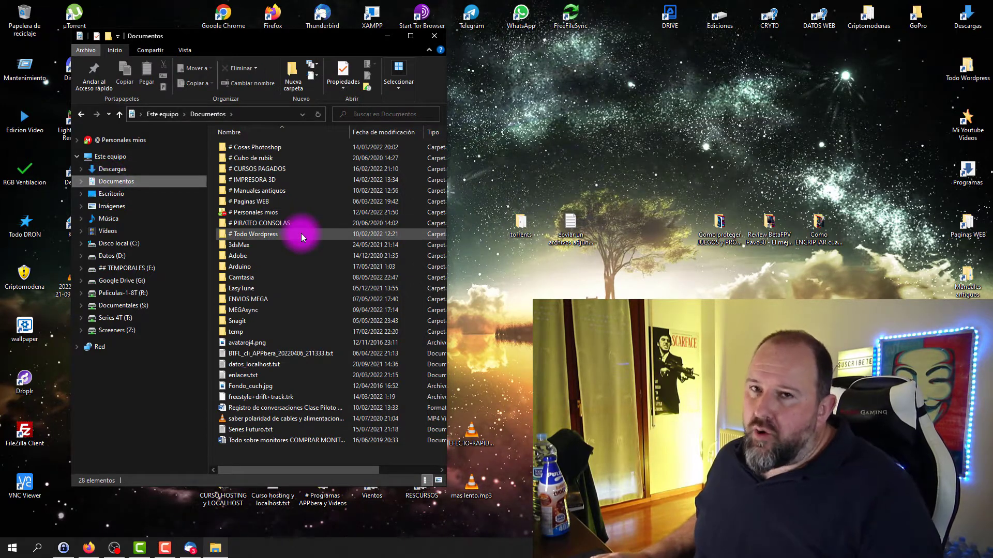
mouse_move(302, 236)
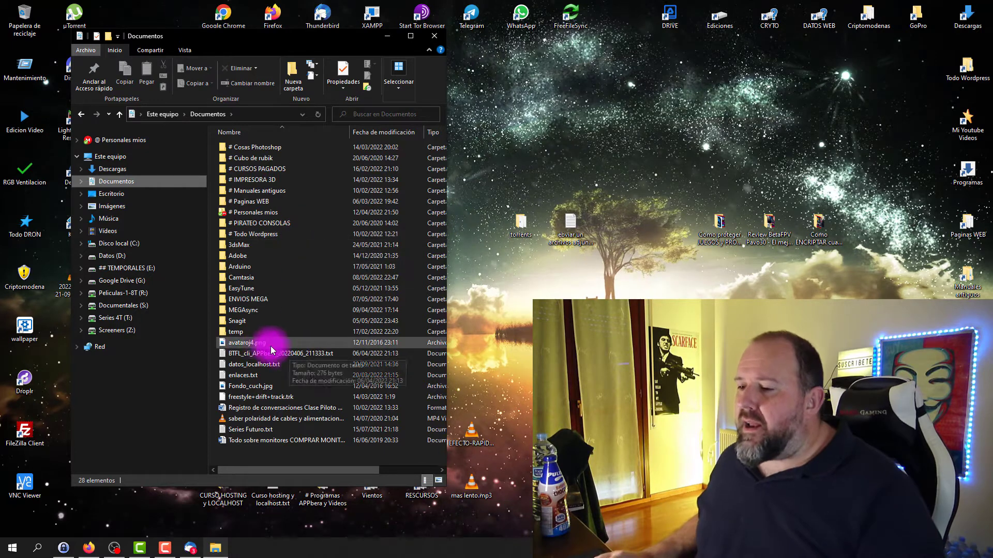
left_click(250, 344)
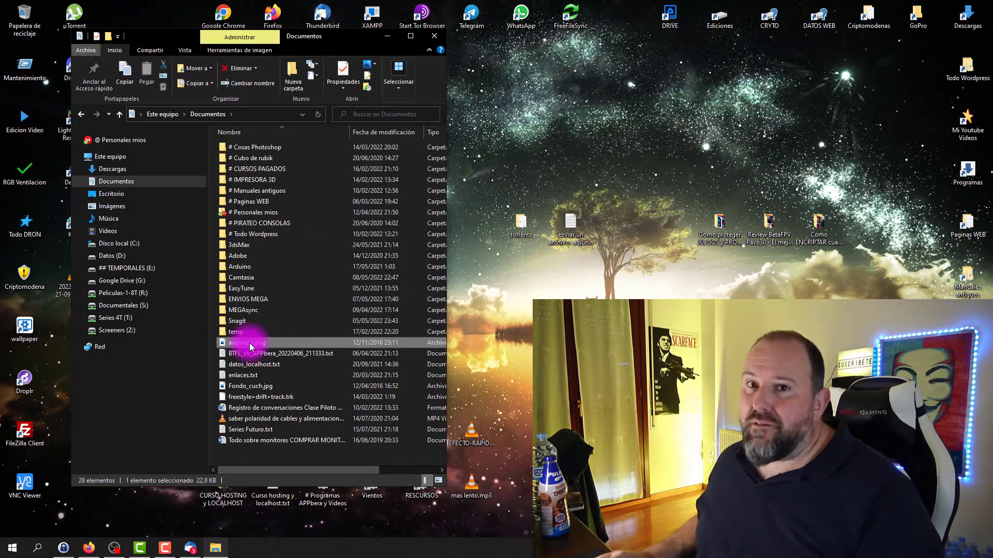
mouse_move(249, 343)
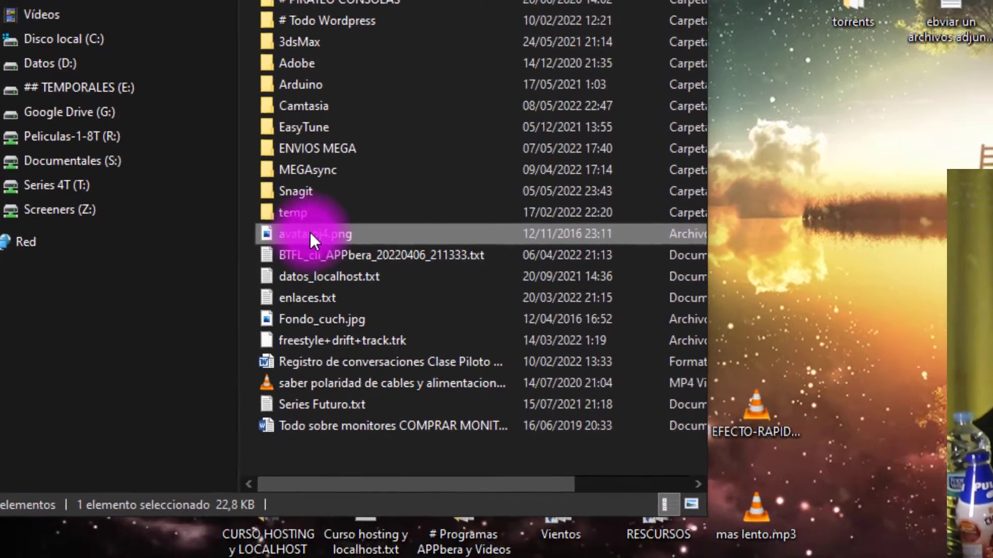
right_click(312, 235)
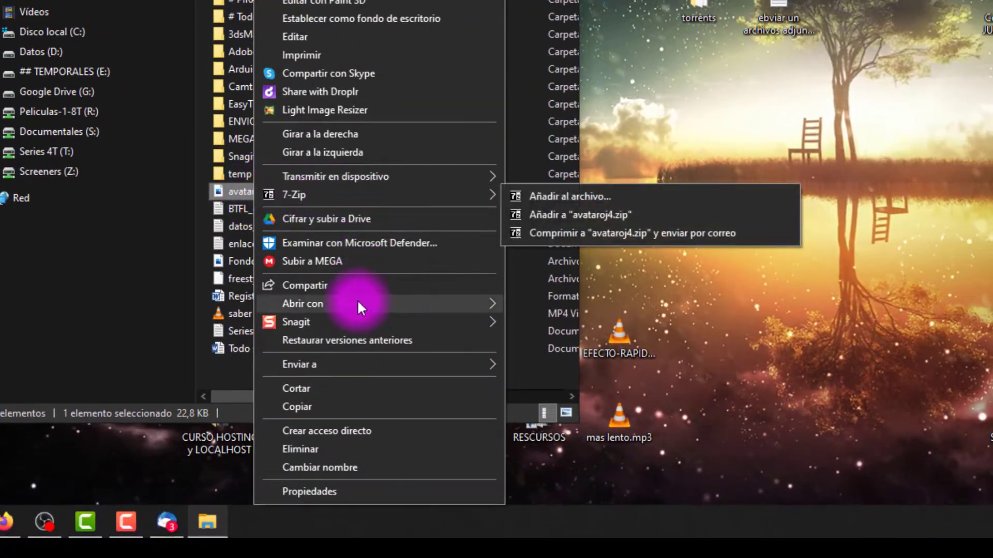
mouse_move(337, 365)
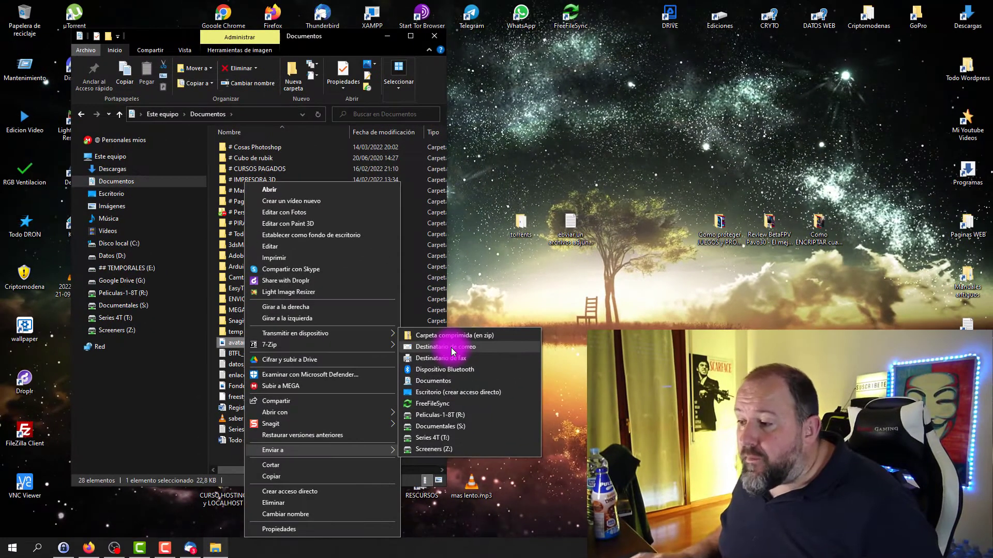
left_click(568, 217)
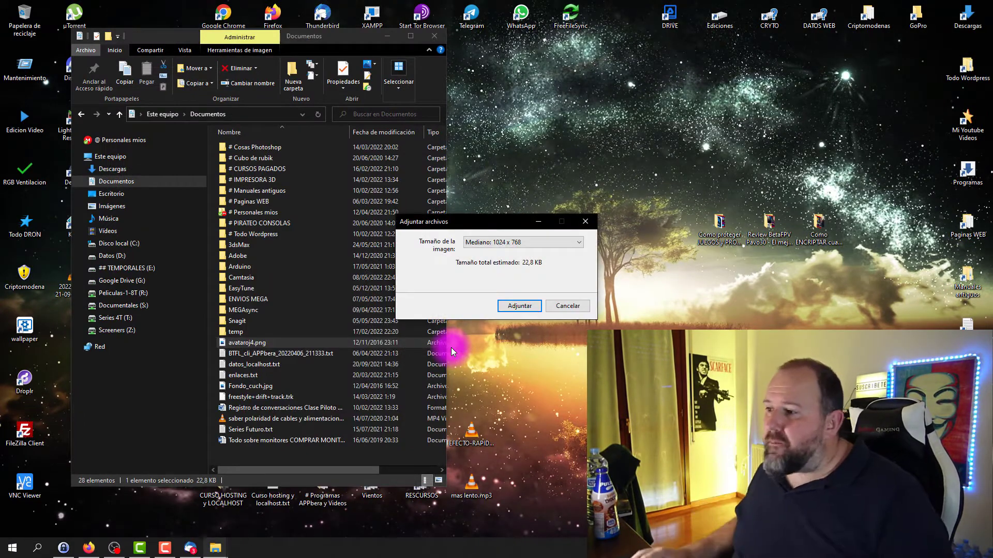
left_click(520, 309)
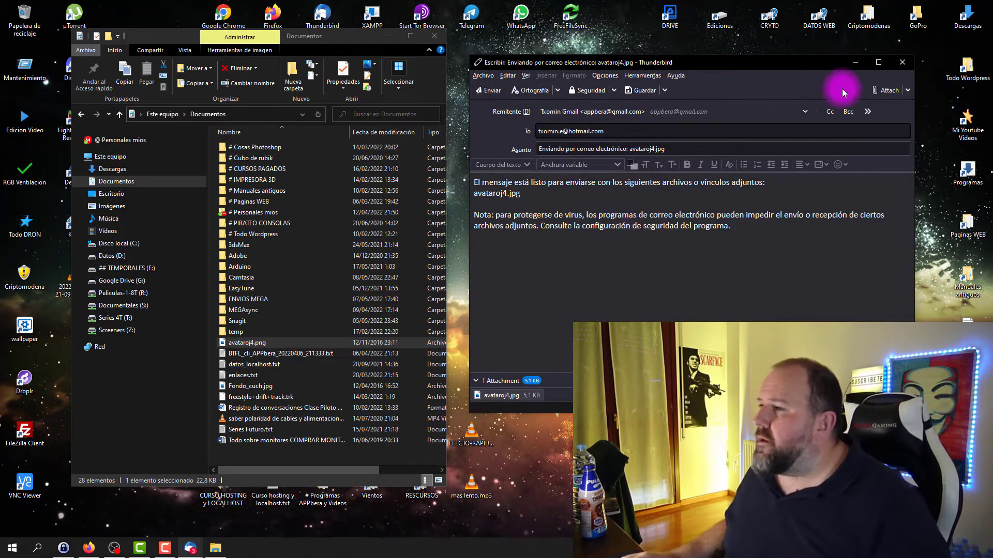
Step: Close the message carrying the avataroj4.jpg attachment and discard its changes
left_click(902, 62)
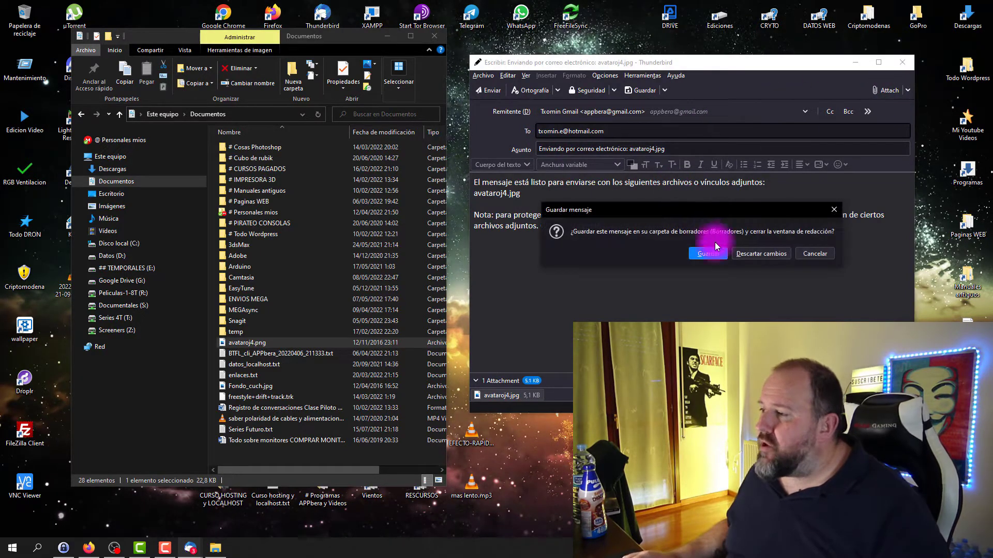
left_click(756, 253)
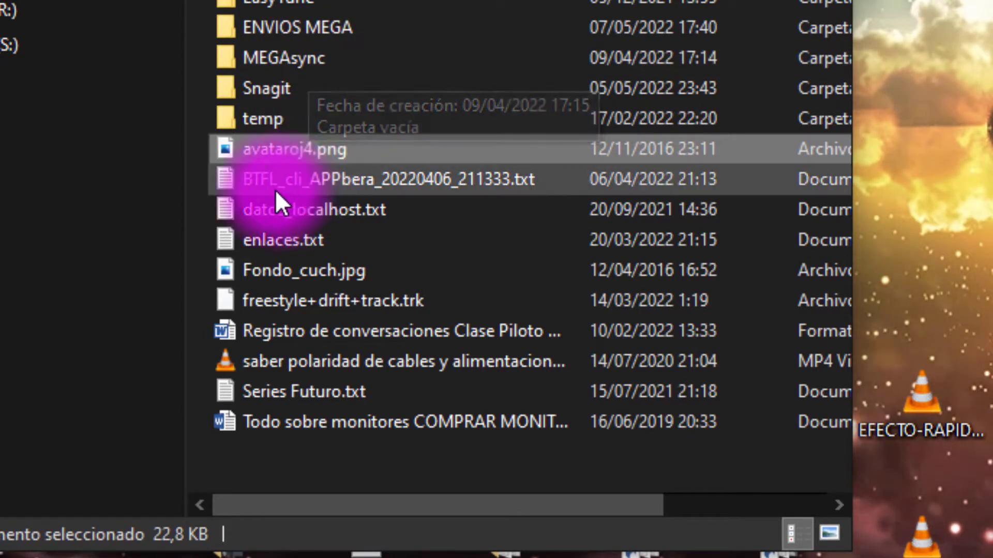
Step: Send avataroj4.png, datos_localhost.txt, Fondo_cuch.jpg and the Registro de conversaciones Clase Piloto file to a mail recipient, with images at Mediano: 1024 x 768
left_click(254, 207, "ctrl")
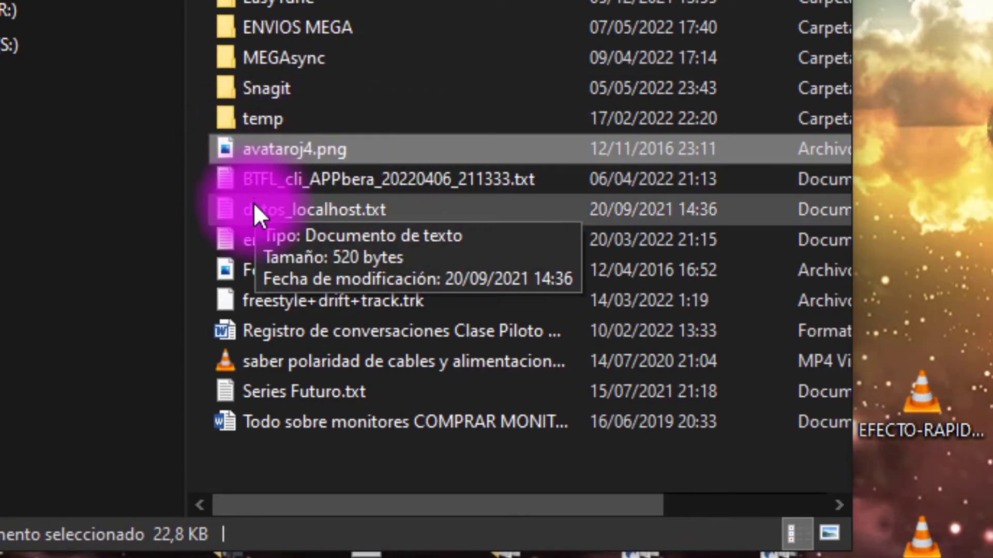
left_click(310, 241, "ctrl")
left_click(263, 270, "ctrl")
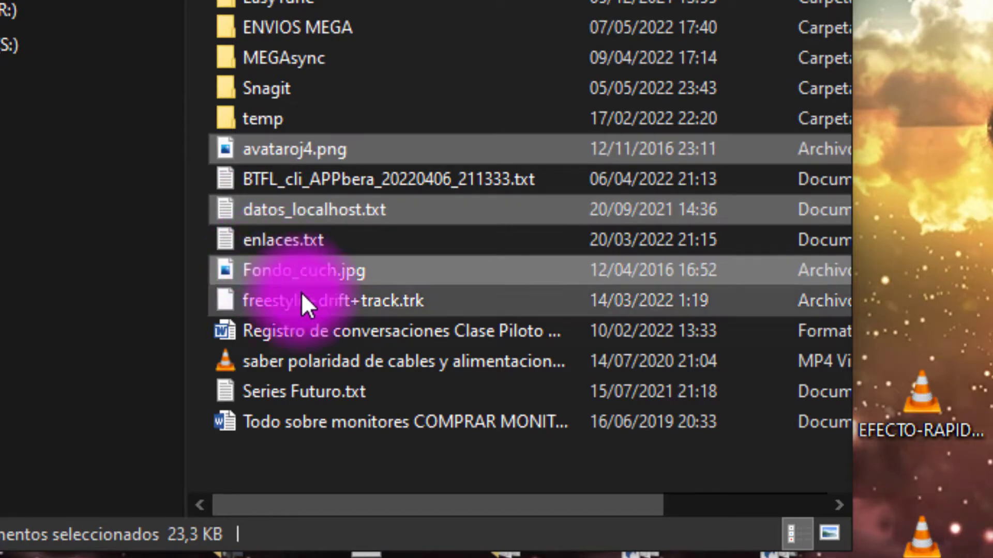
left_click(258, 330, "ctrl")
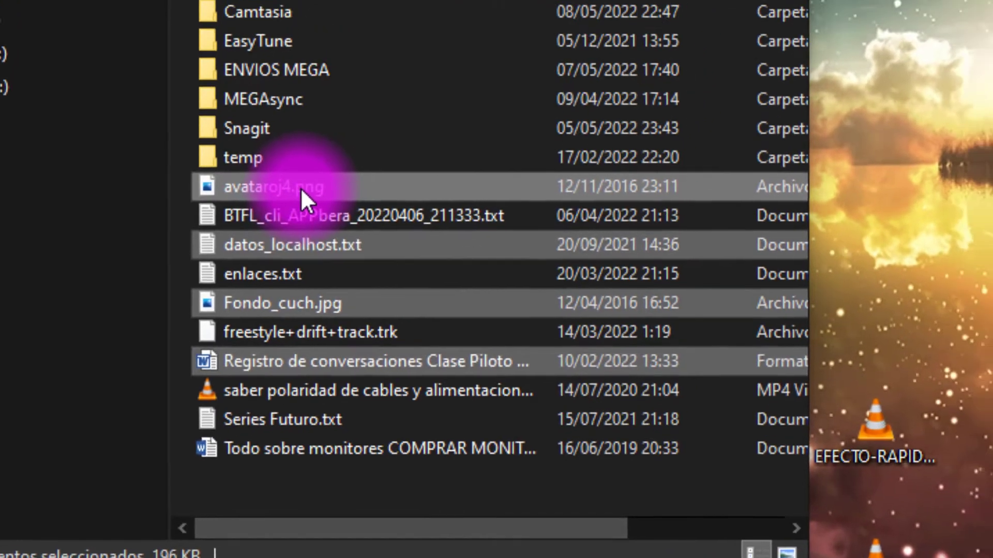
right_click(321, 151)
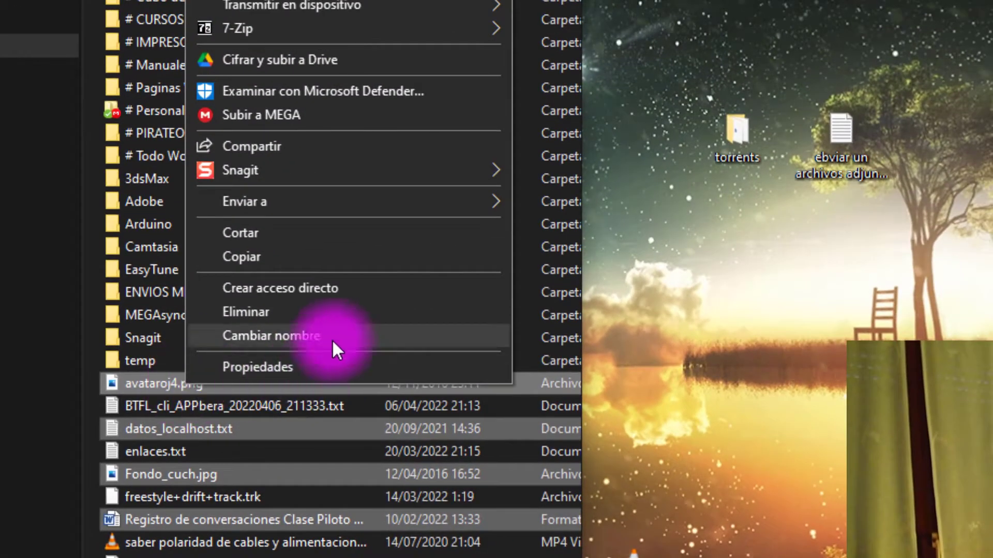
mouse_move(356, 210)
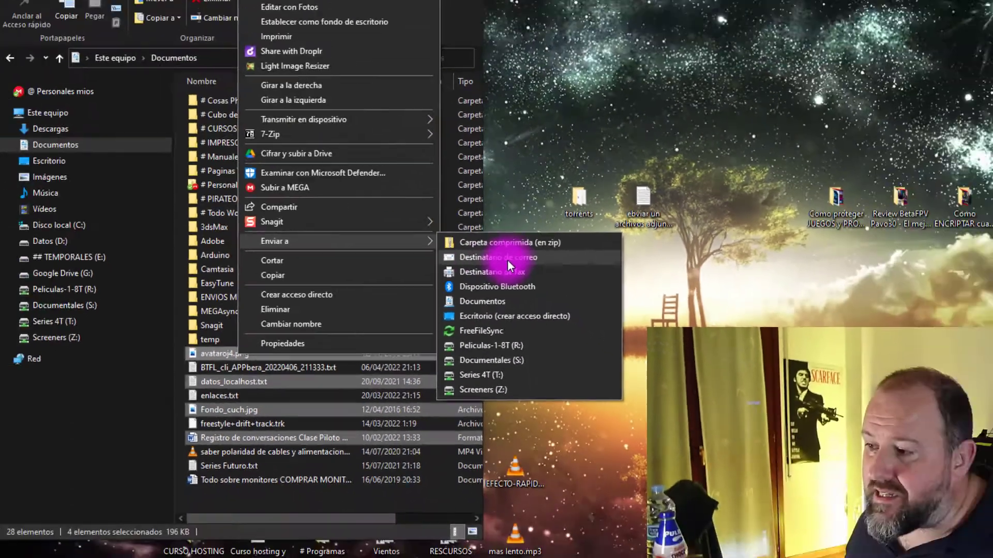
left_click(613, 227)
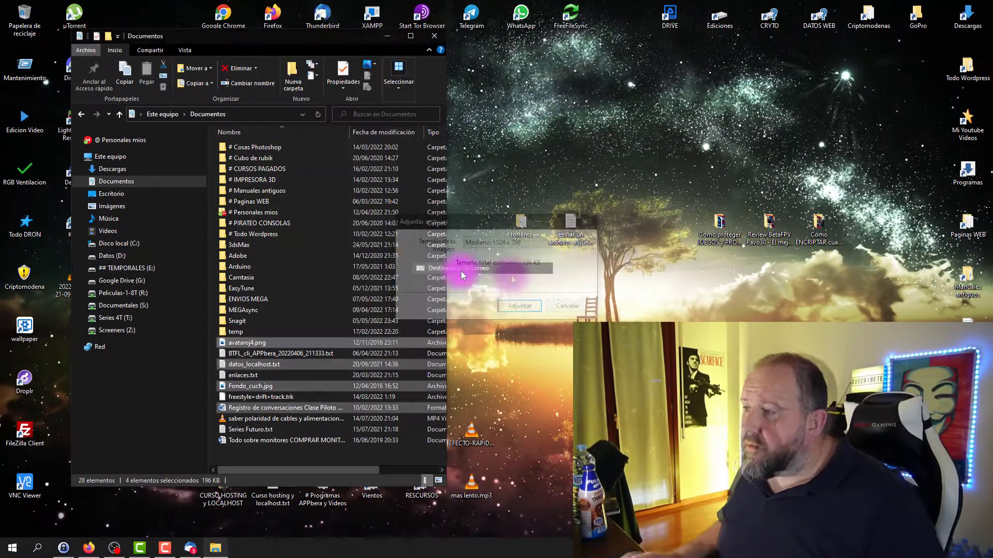
left_click(524, 306)
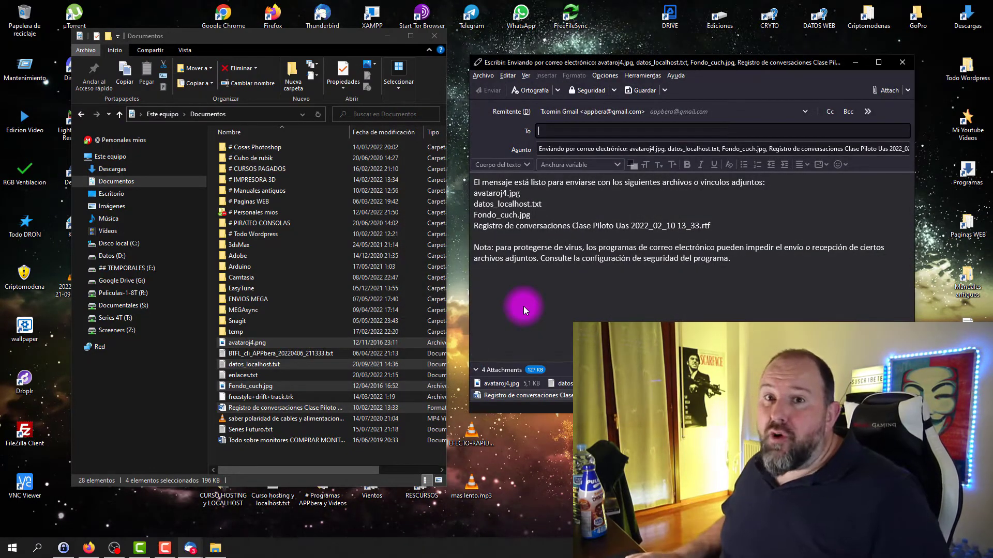
Step: Fill in the recipient's e-mail address in the message and check each of the attached files
left_click(544, 132)
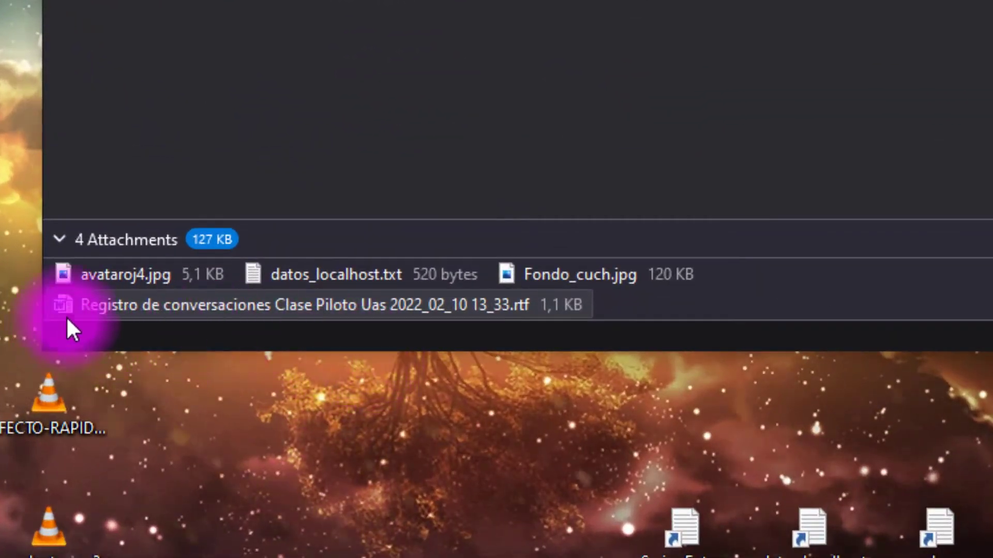
left_click(99, 280)
left_click(313, 280)
left_click(546, 279)
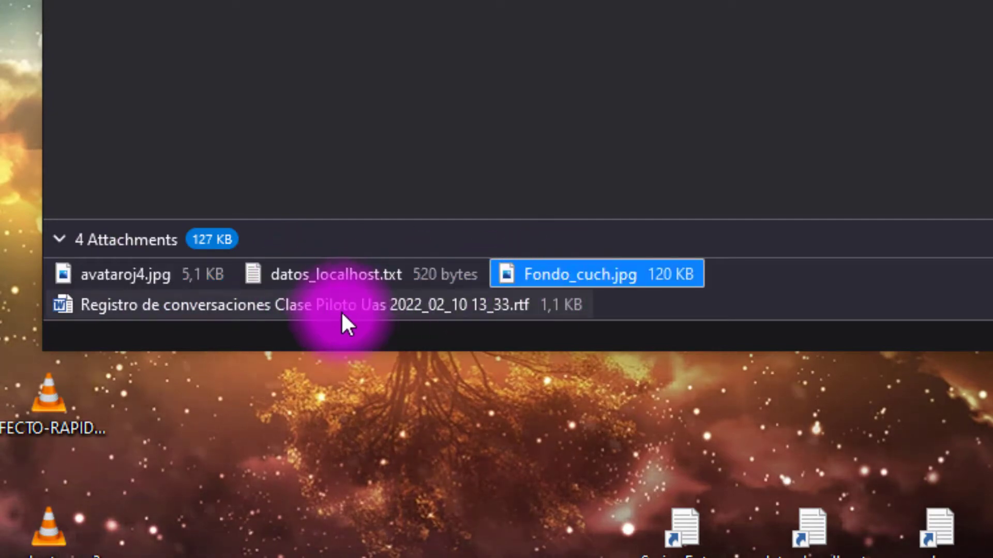
left_click(340, 310)
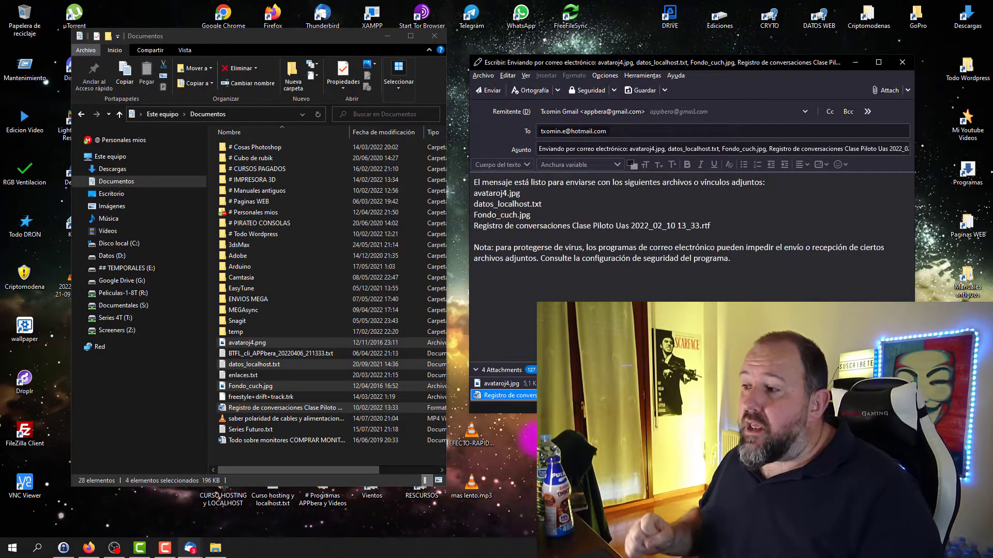
Step: Close the message carrying the avataroj4, datos_localhost, Fondo_cuch and Registro attachments, discarding its changes
left_click(903, 63)
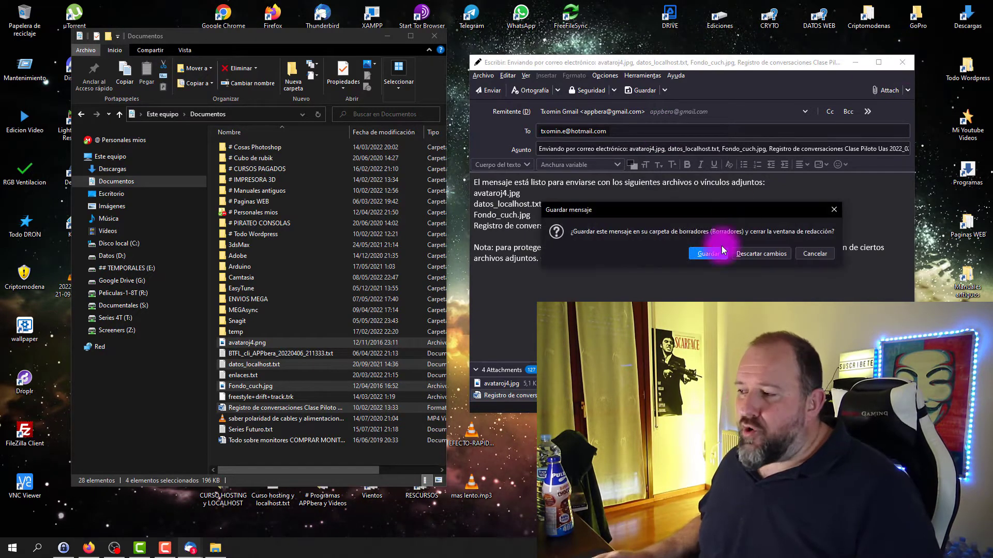
left_click(762, 253)
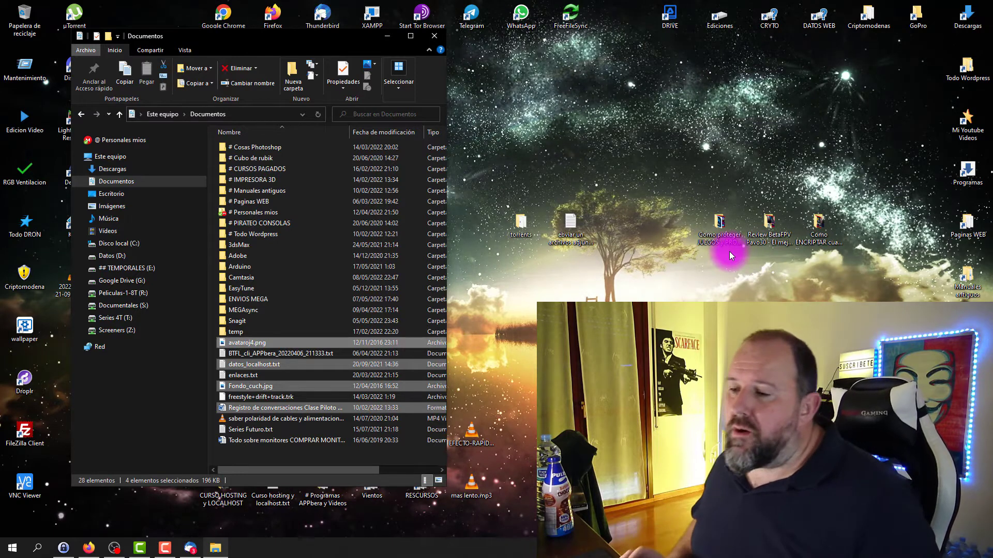
Step: Compress avataroj4.png, BTFL_cli_APPbera_20220406_211333.txt, datos_localhost.txt and enlaces.txt from the Documentos folder into Documentos.zip with 7-Zip and send it by e-mail
left_click(304, 354)
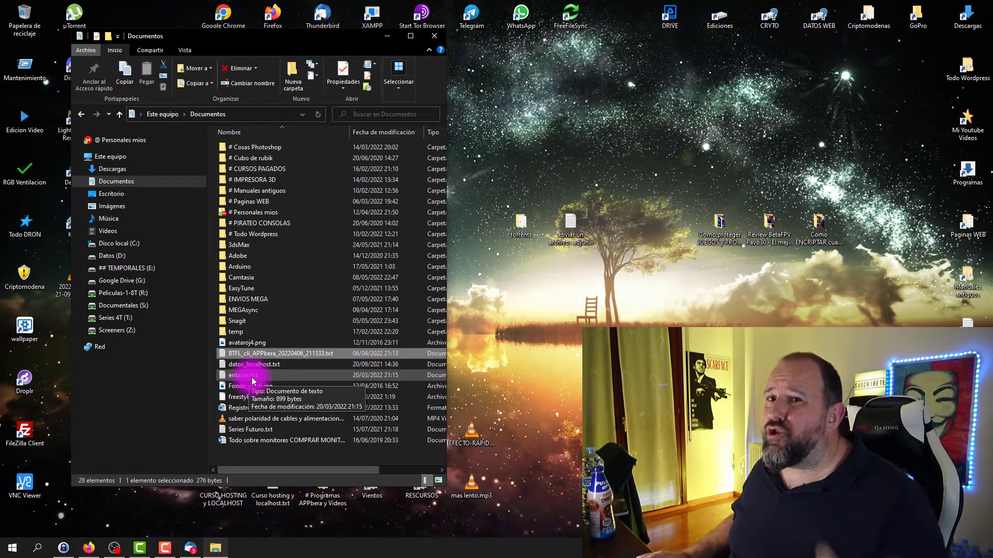
left_click(244, 344)
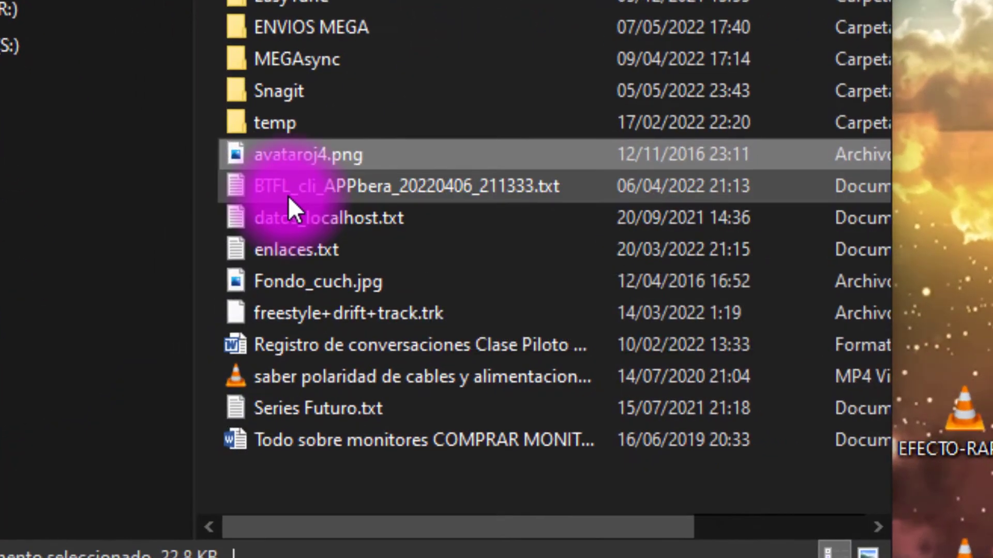
left_click(242, 350, "ctrl")
left_click(288, 216, "ctrl")
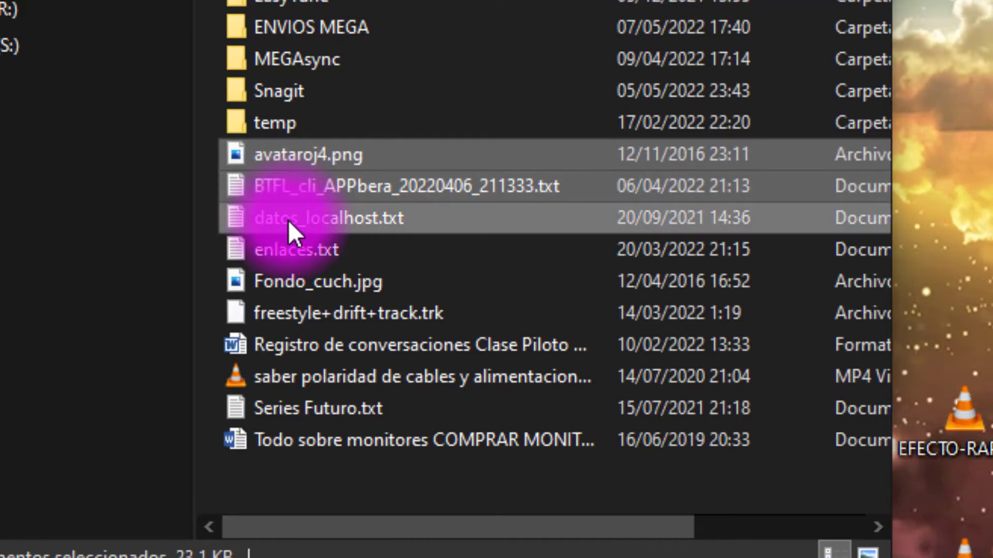
left_click(286, 250, "ctrl")
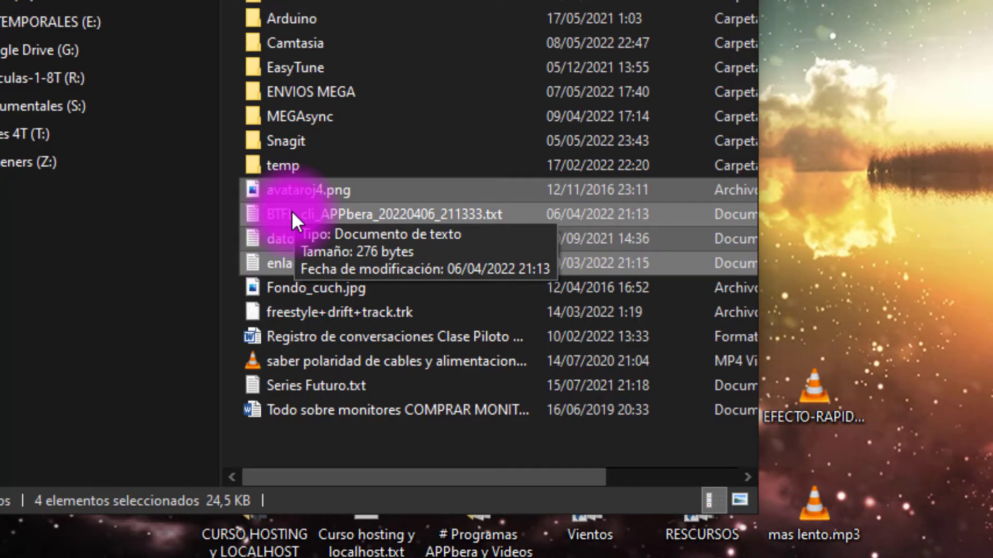
right_click(297, 186)
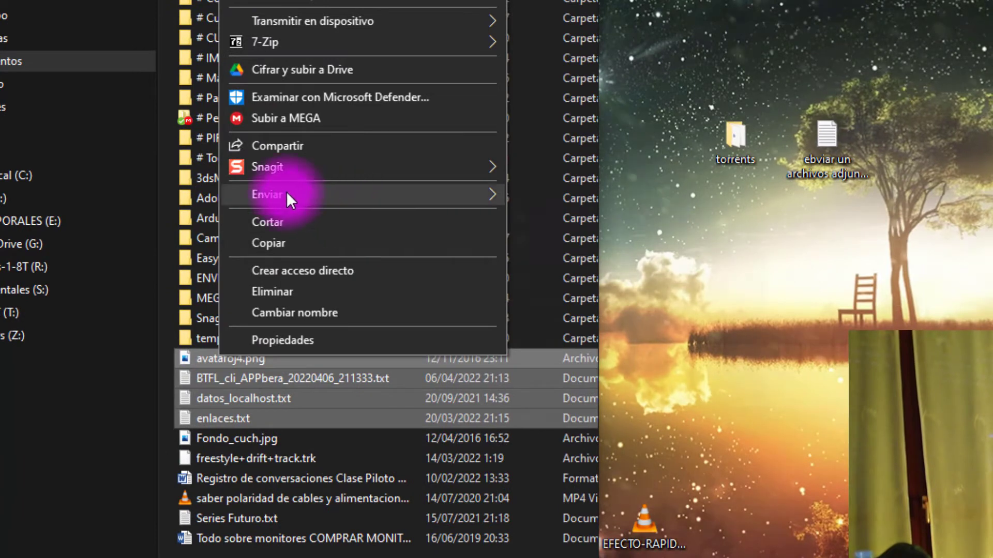
mouse_move(466, 97)
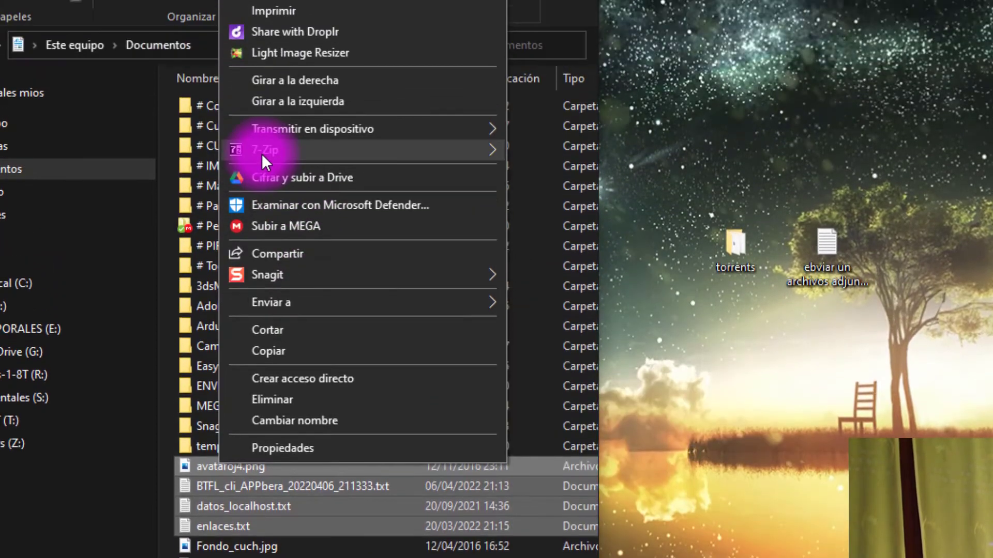
mouse_move(261, 49)
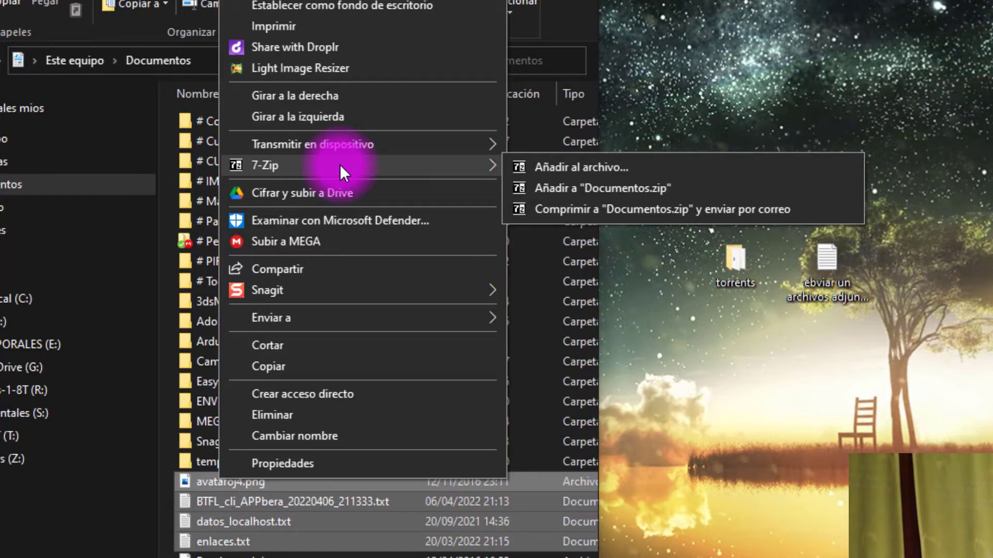
mouse_move(467, 165)
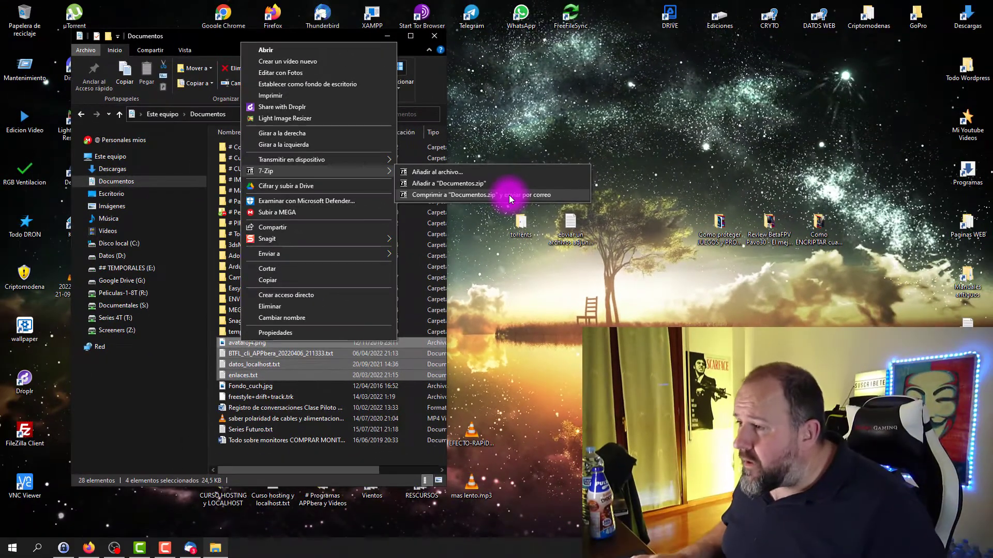
left_click(713, 208)
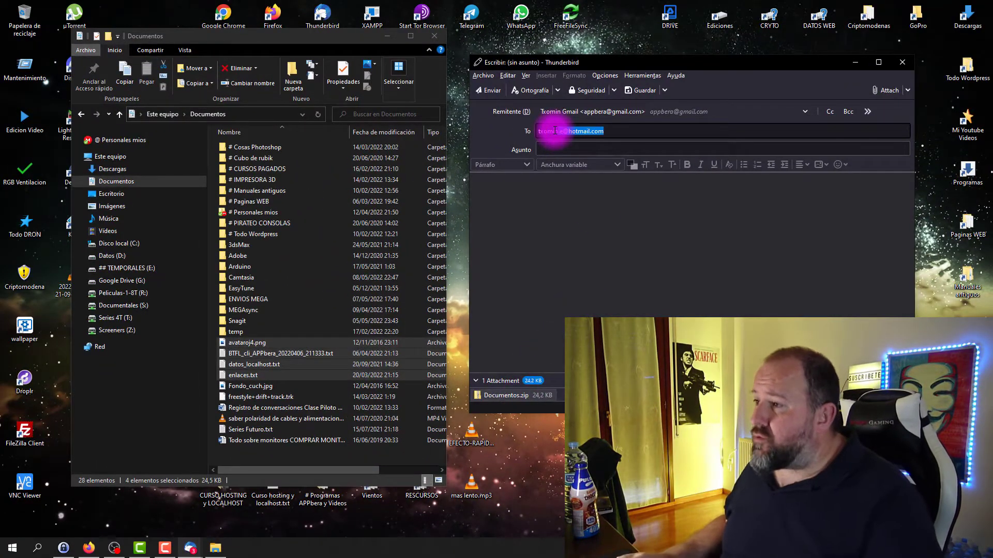
Step: Set the subject of the message carrying Documentos.zip to "documentos"
left_click(547, 150)
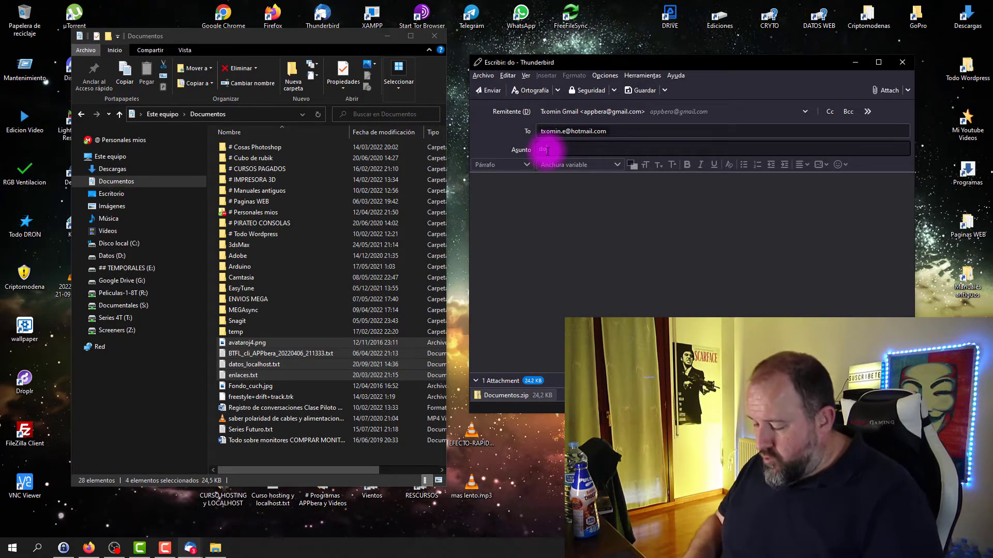
type("documentos")
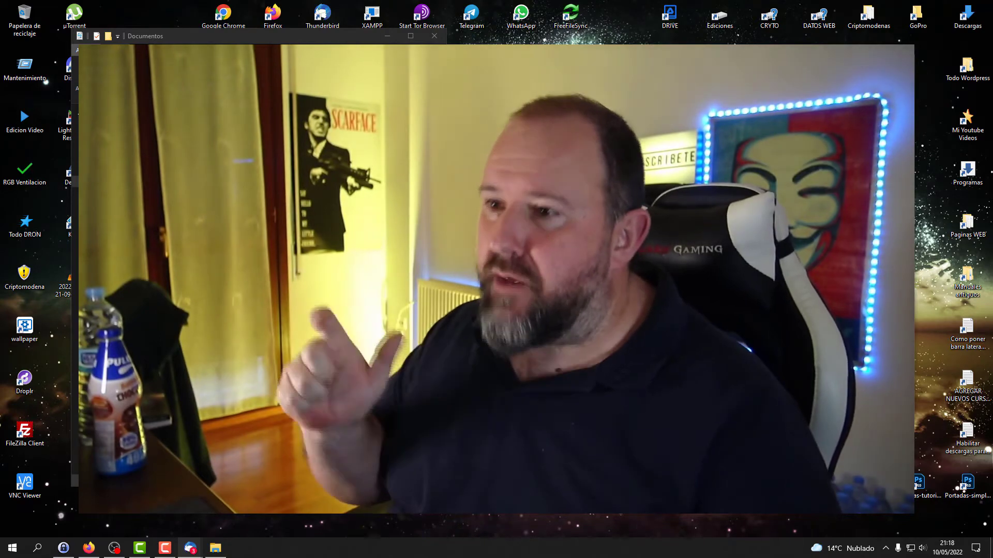
Step: Show the send-to destinations for avataroj4.png and close the Documentos folder window
right_click(248, 466)
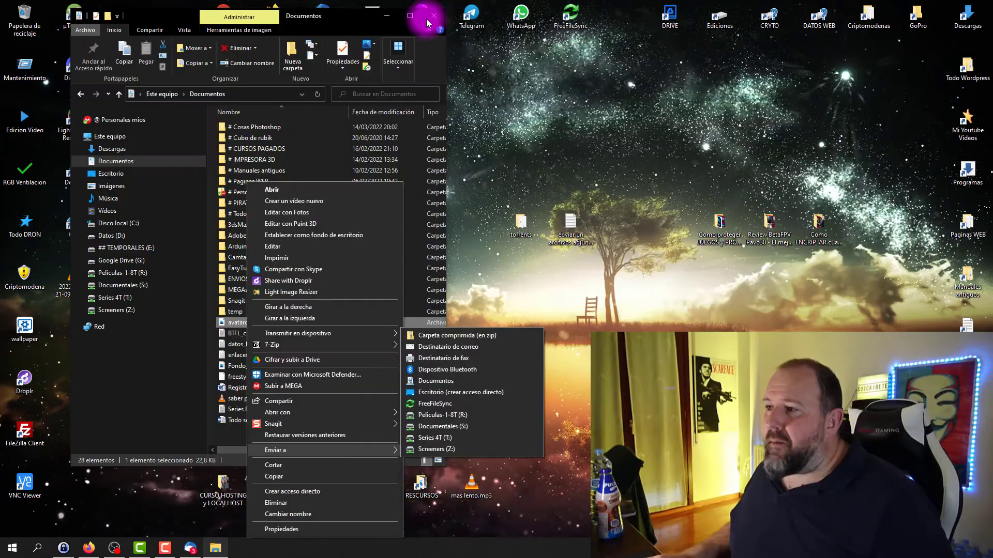
left_click(433, 16)
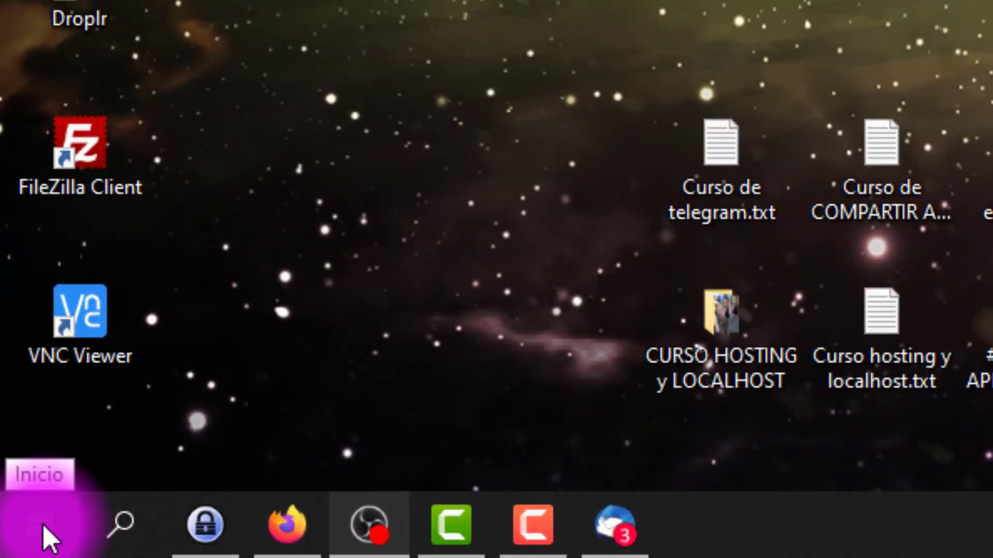
Step: Open the default applications page (Aplicaciones predeterminadas) in the Windows settings
left_click(43, 526)
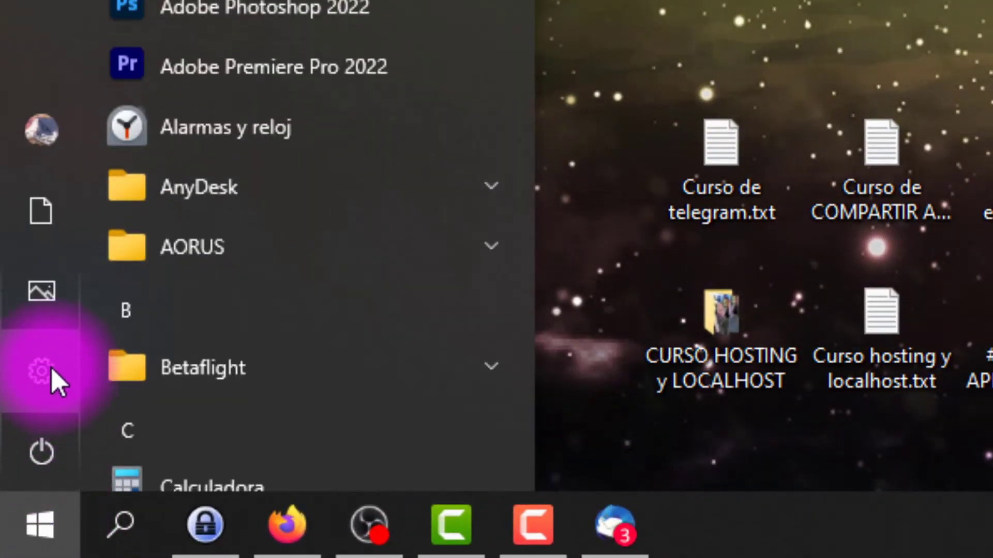
mouse_move(53, 385)
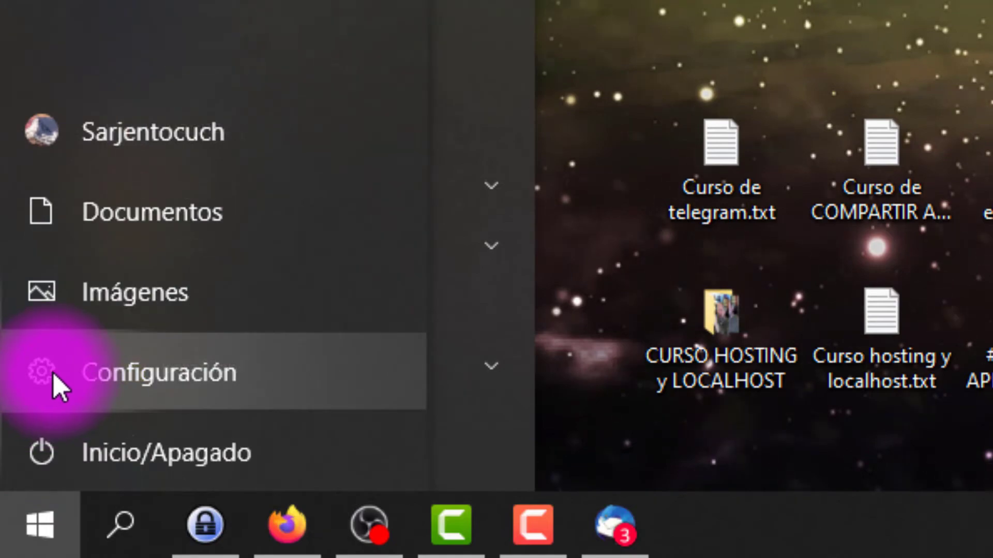
left_click(117, 362)
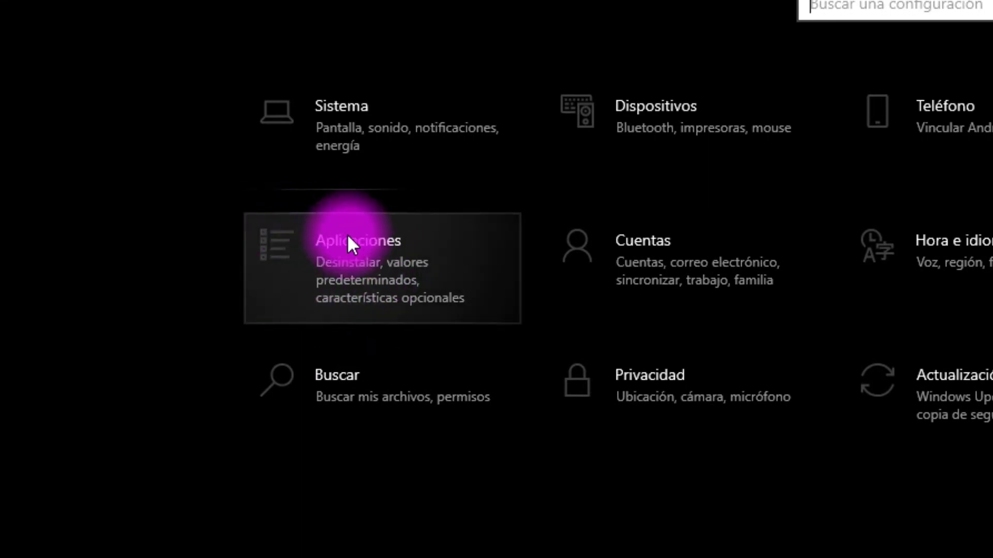
left_click(345, 266)
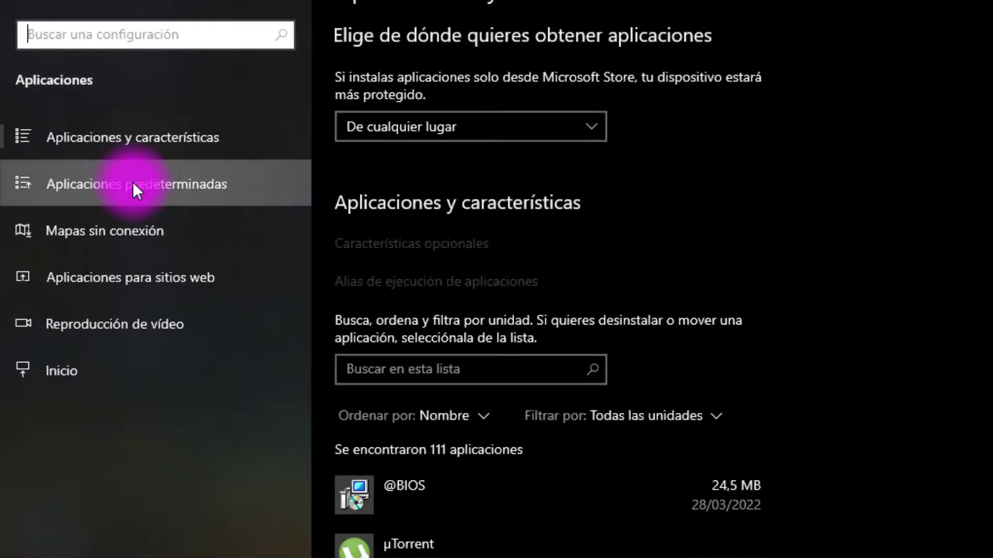
left_click(250, 264)
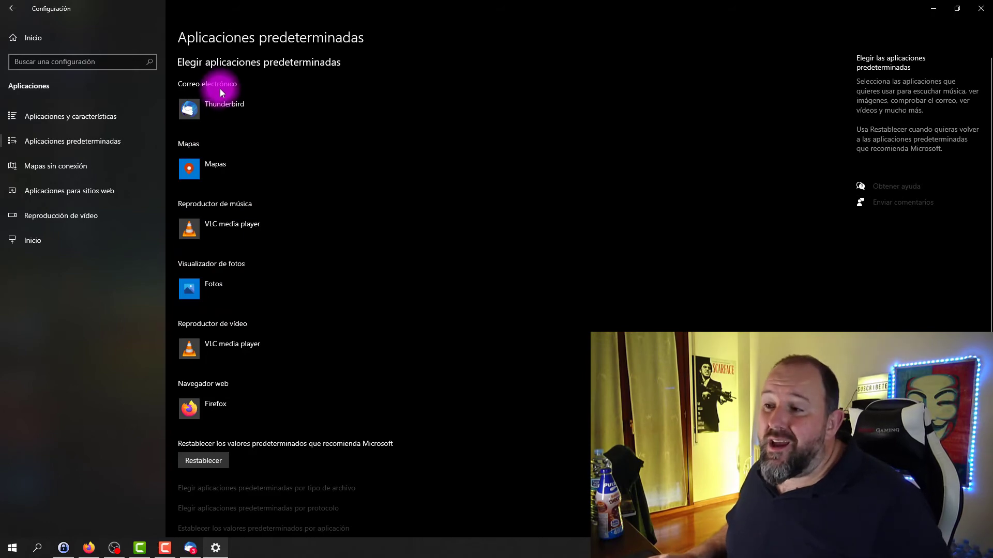
Step: Choose Thunderbird as the default e-mail application and close the Windows settings
left_click(241, 107)
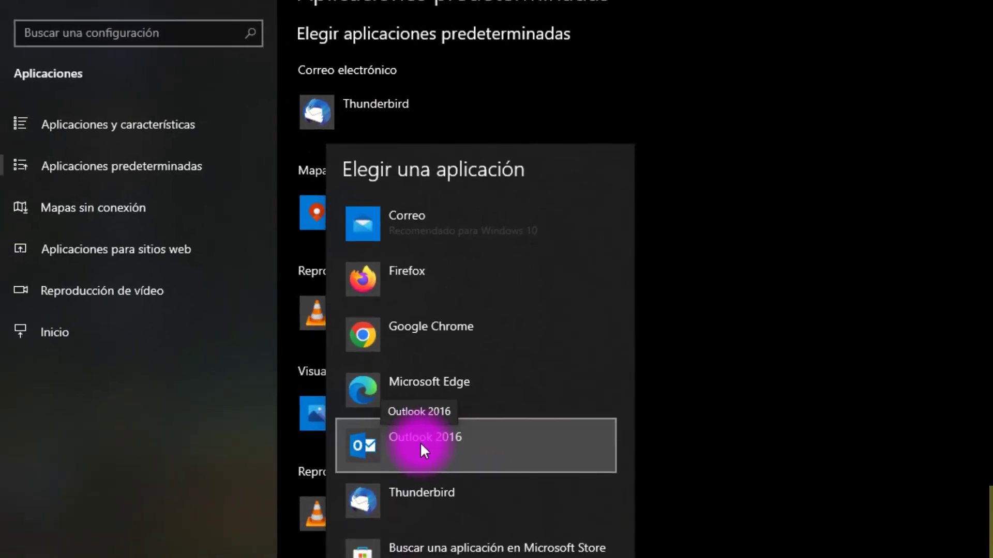
left_click(434, 497)
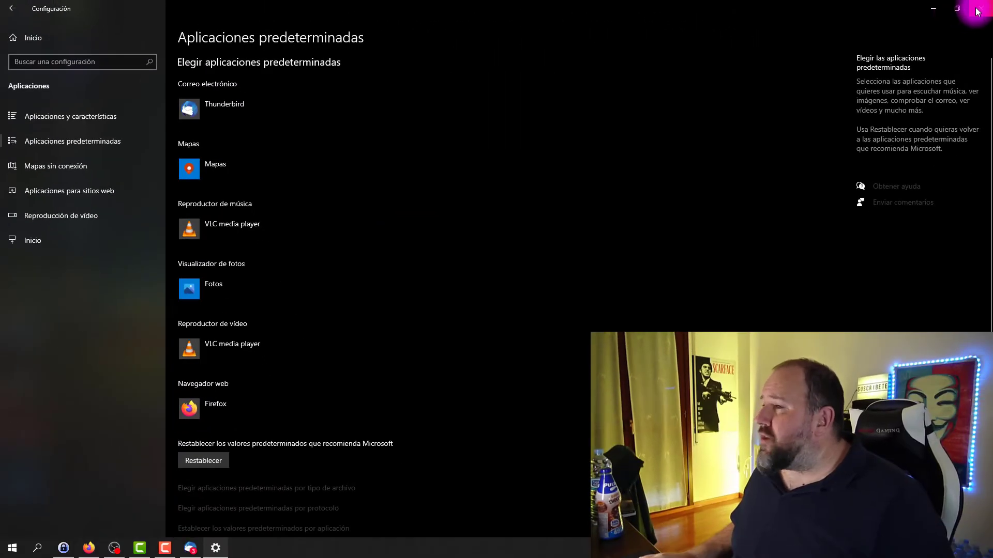
left_click(977, 9)
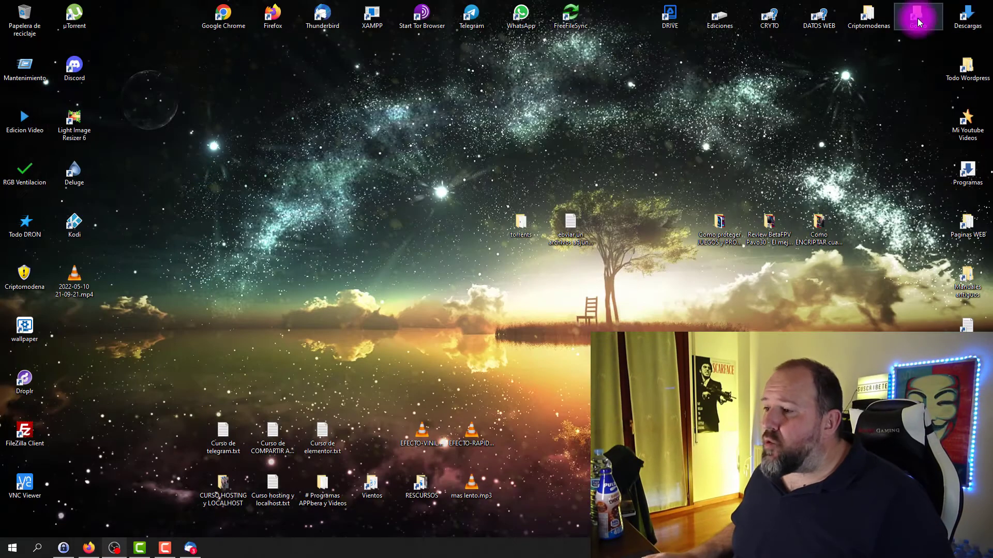
Step: Open the send-to destinations for the torrents folder on the desktop
right_click(517, 224)
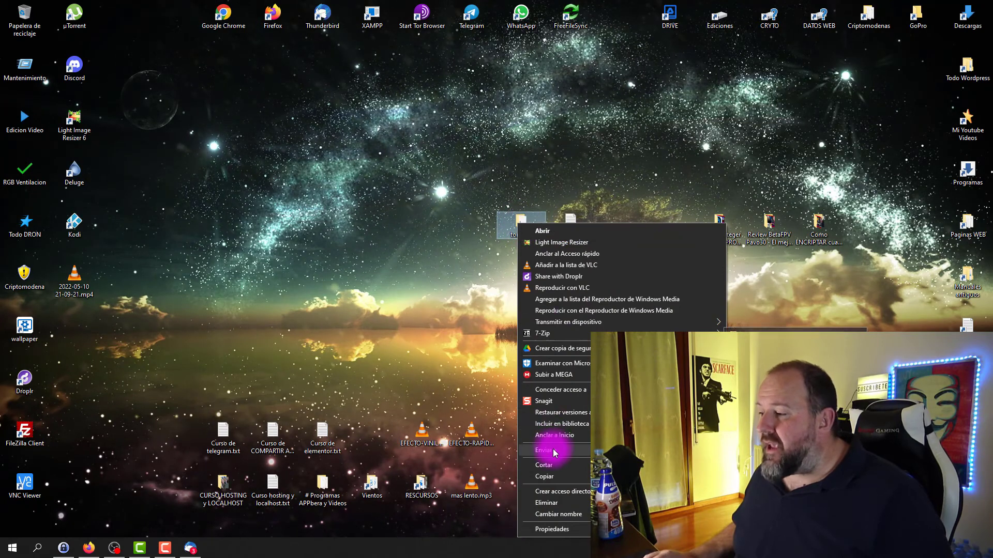